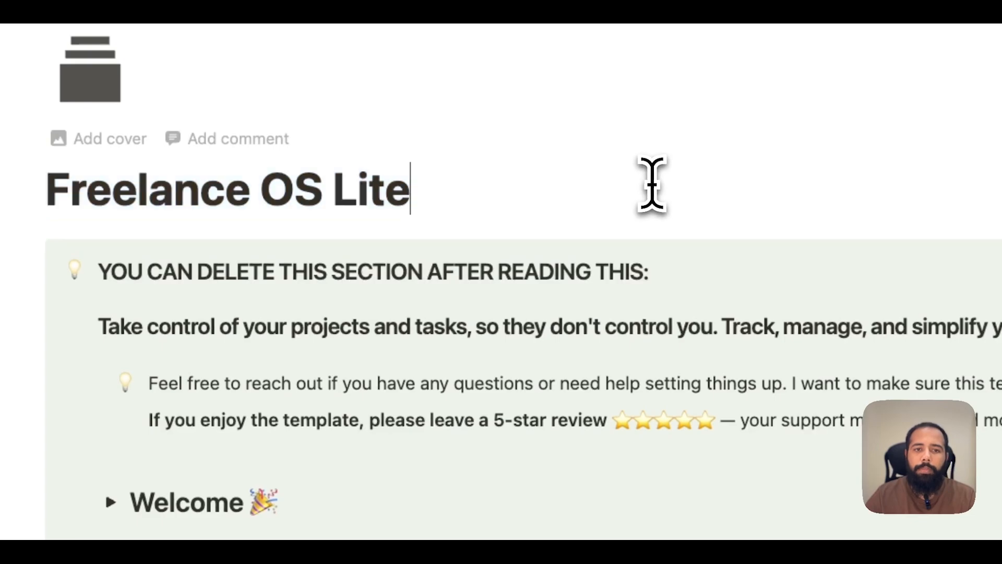
# Step: Open the Projects Tracker from the Navigation section of the Freelance OS Lite page
pyautogui.scroll(-3, 651, 183)
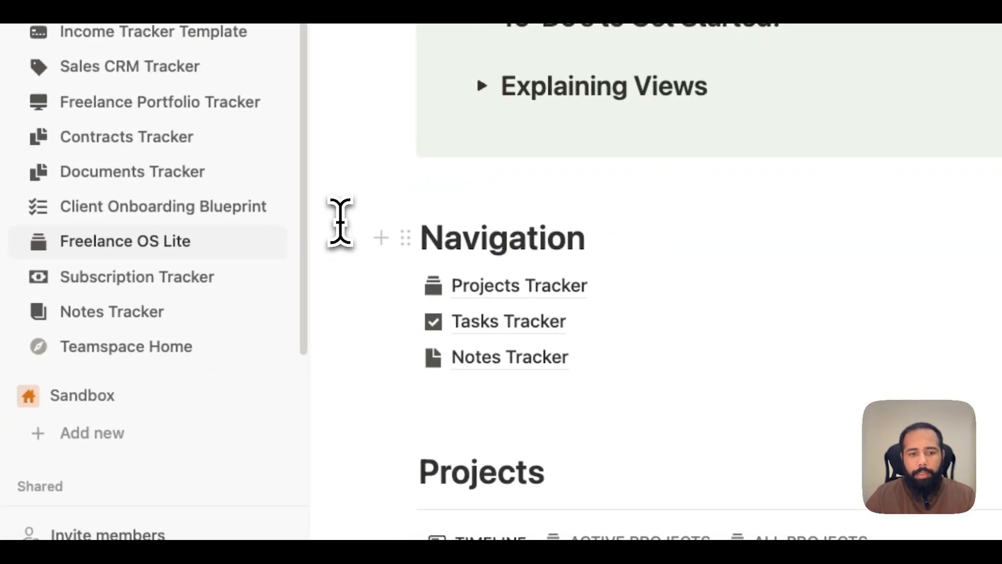
pyautogui.moveTo(337, 222); pyautogui.dragTo(656, 403)
pyautogui.click(477, 401)
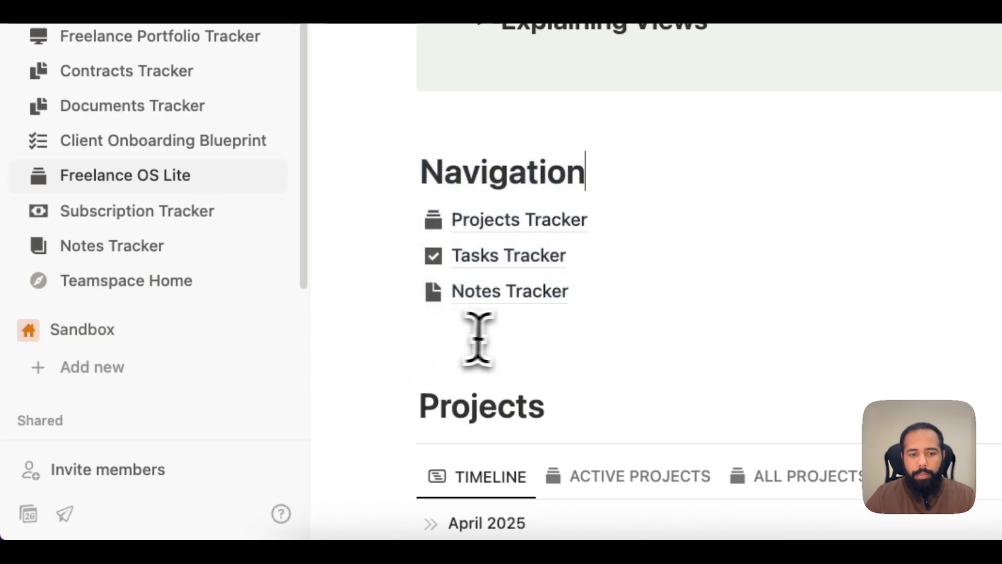
pyautogui.click(503, 402)
pyautogui.scroll(-1, 404, 185)
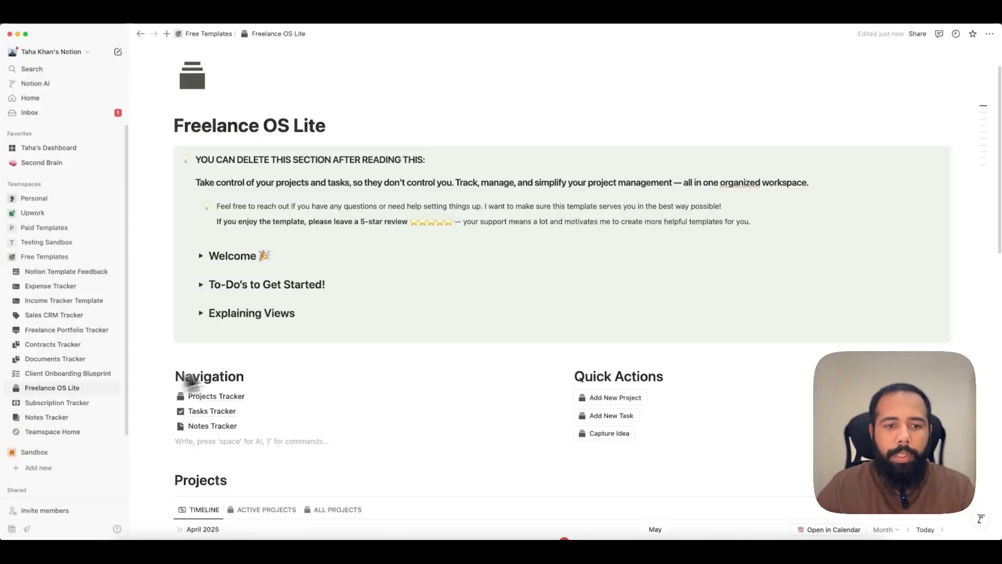
pyautogui.click(211, 396)
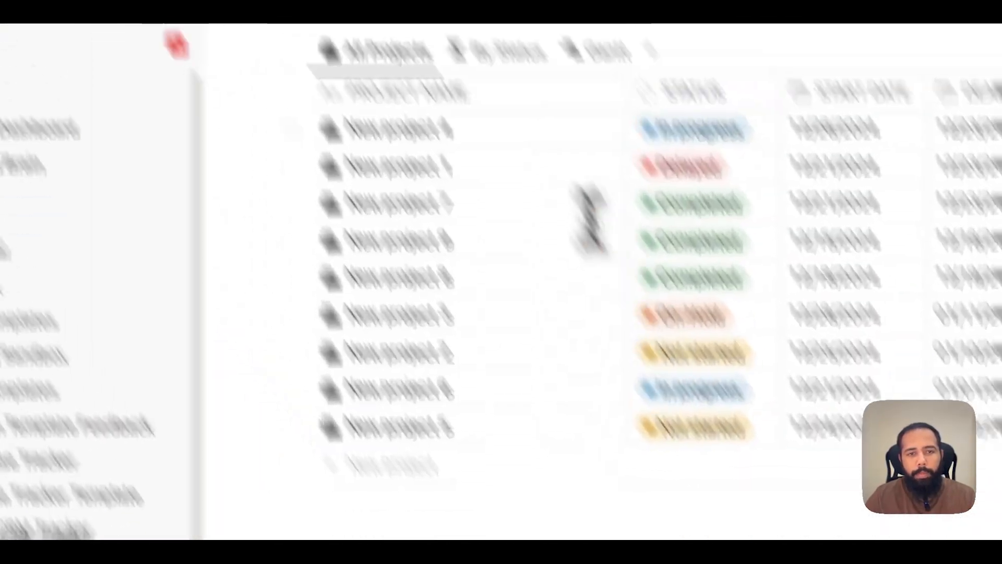
# Step: Duplicate the All Projects view as a first-placed In Progress view filtered to the In progress status
pyautogui.click(373, 52)
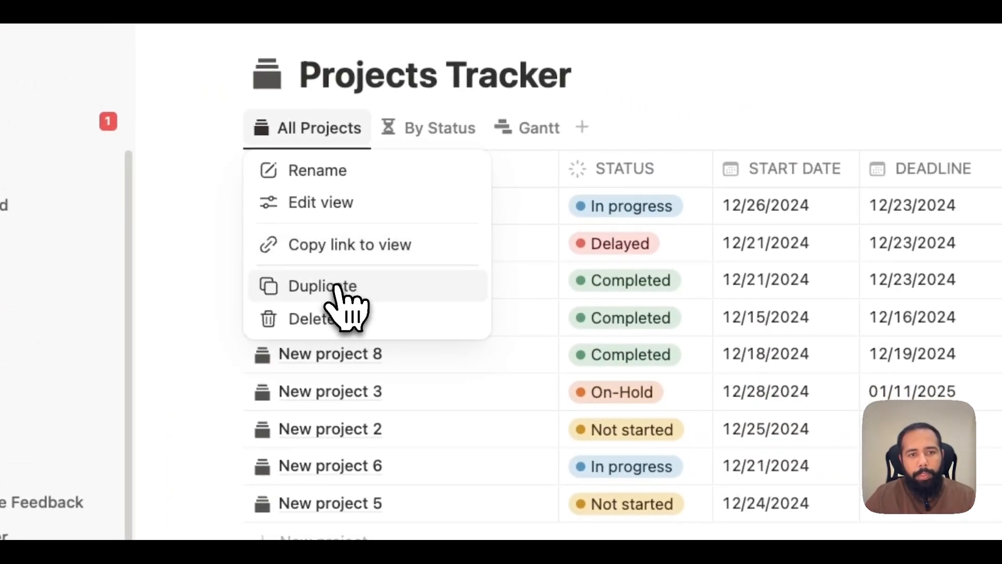
pyautogui.click(337, 293)
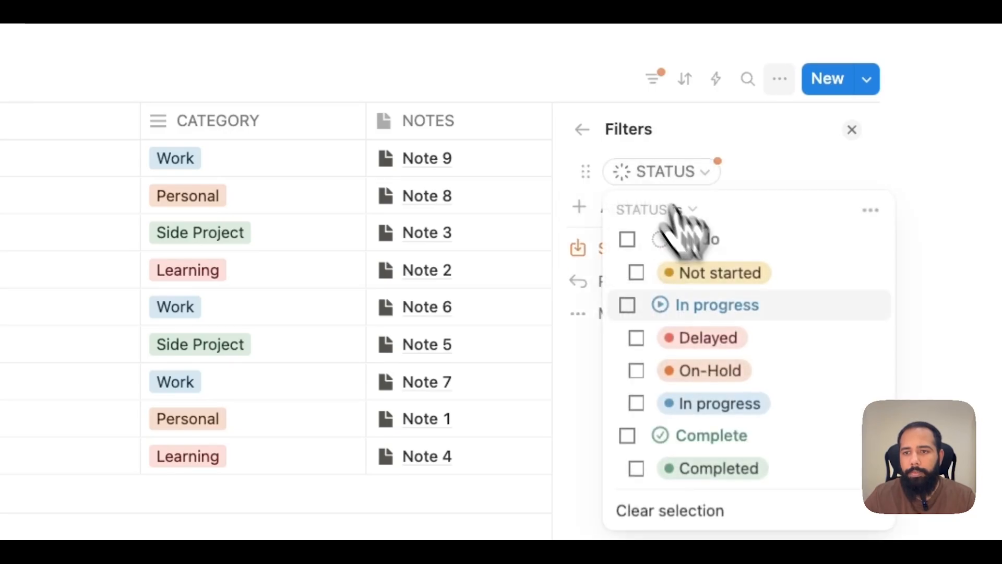
pyautogui.click(713, 403)
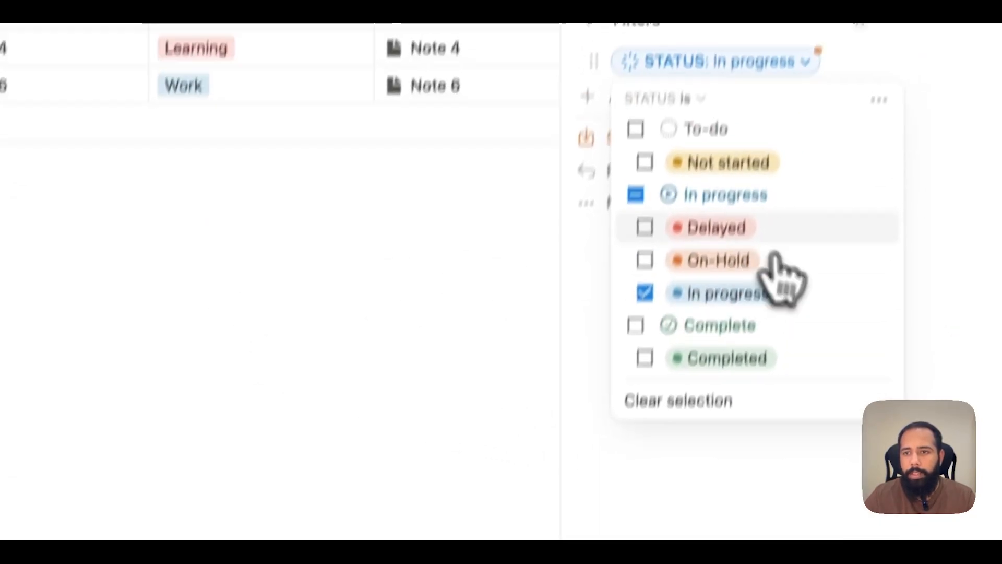
pyautogui.click(637, 303)
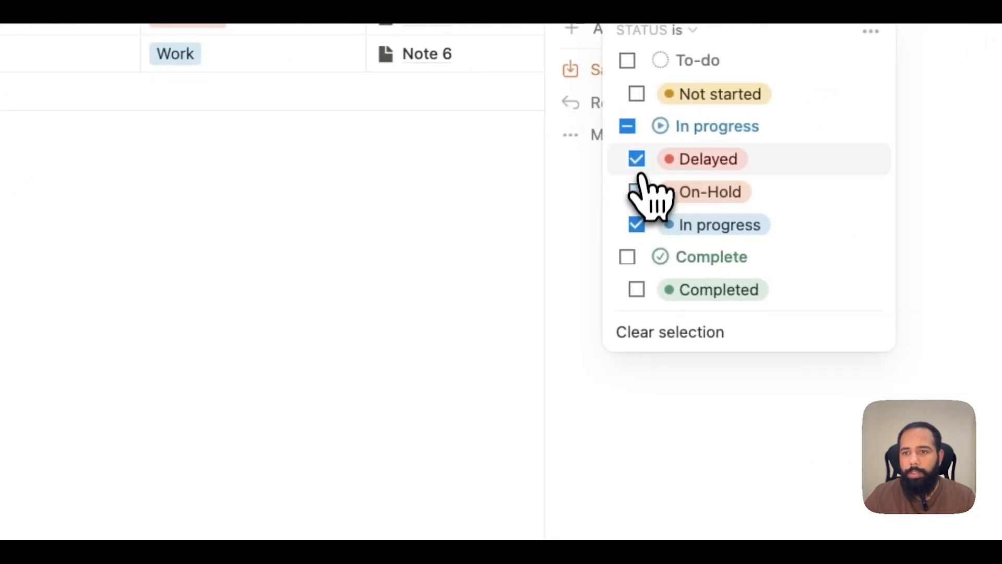
pyautogui.click(638, 162)
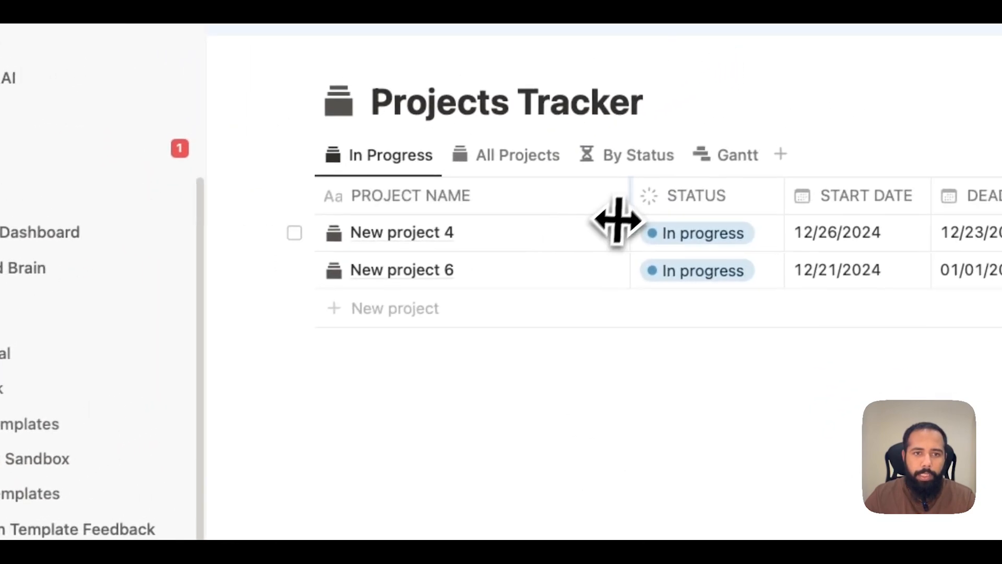
pyautogui.moveTo(694, 173); pyautogui.dragTo(610, 174)
# Step: Set the status of New project 1 to In progress from the All Projects view and return to the In Progress view
pyautogui.click(490, 159)
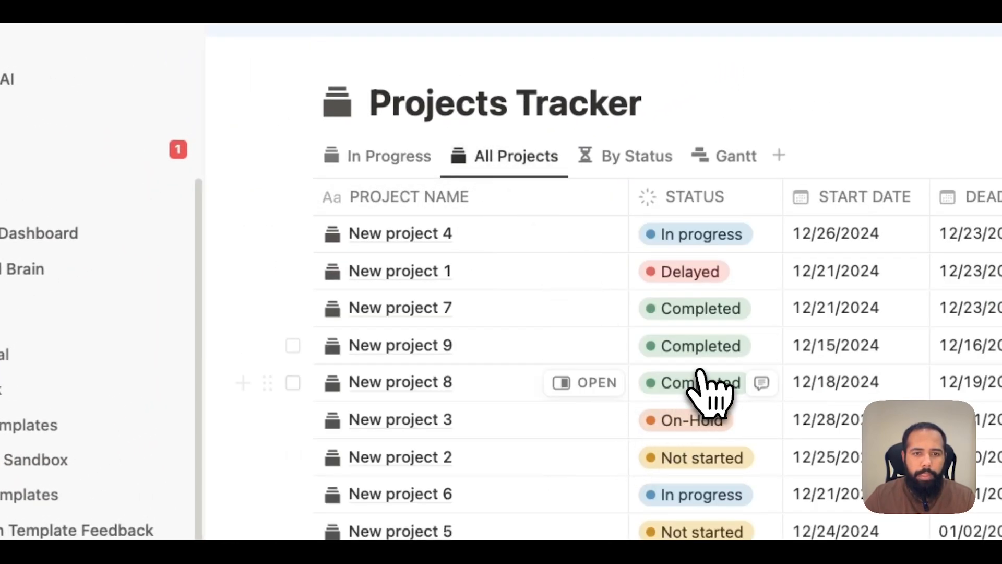
pyautogui.click(709, 273)
pyautogui.click(727, 493)
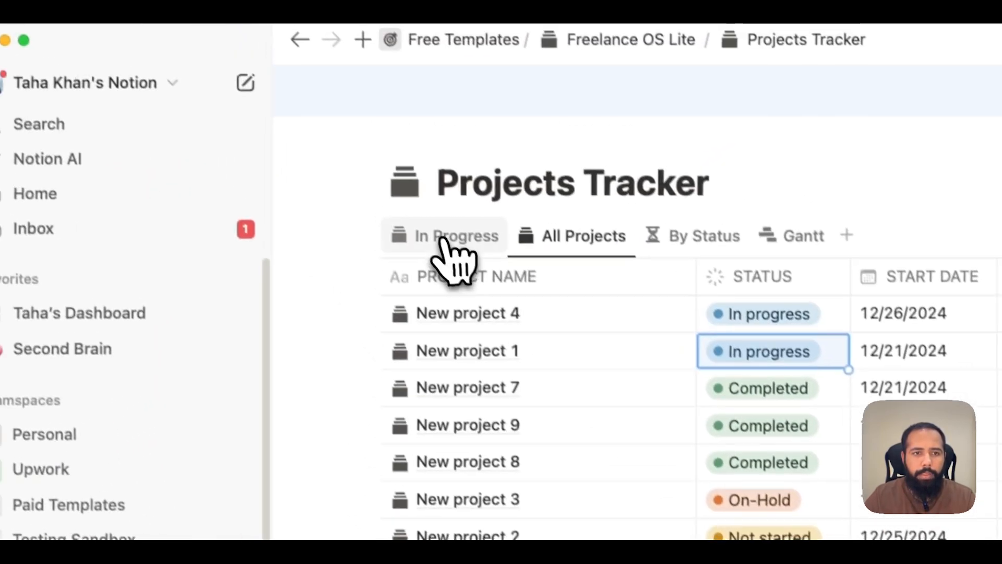
pyautogui.click(389, 156)
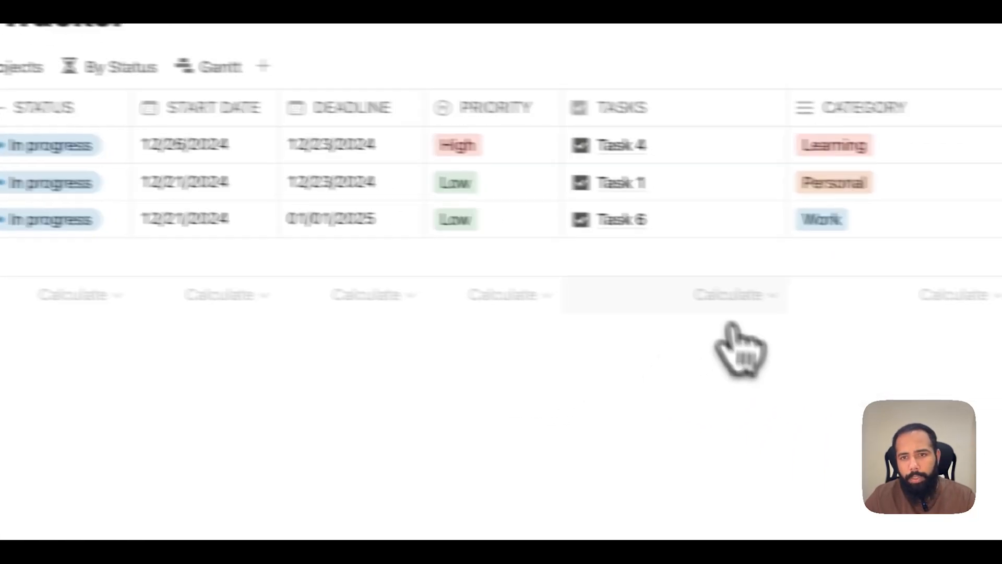
# Step: Add a project to the In Progress view and link a newly created note named New Note 77 to it
pyautogui.click(600, 198)
pyautogui.press('Escape')
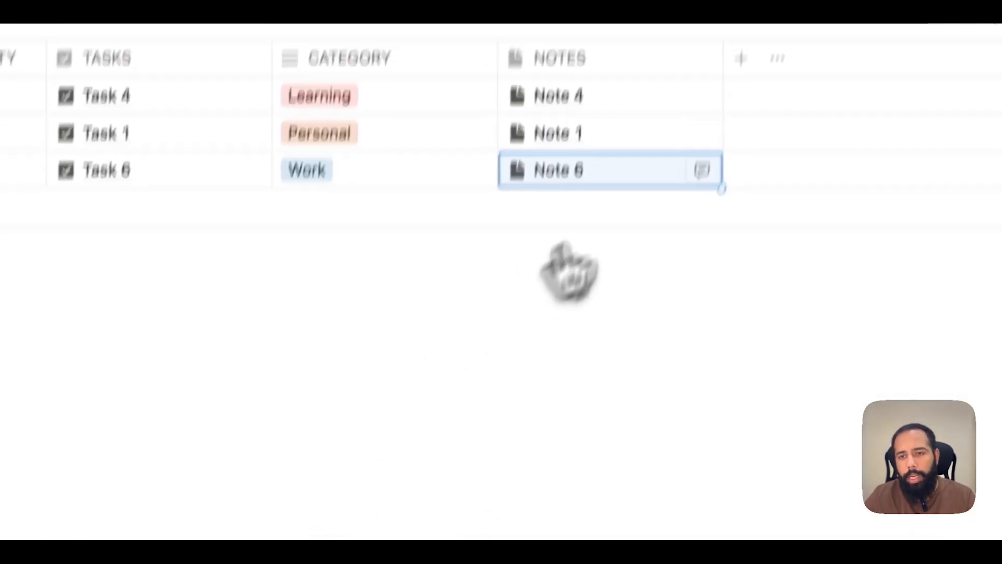
pyautogui.press('Return')
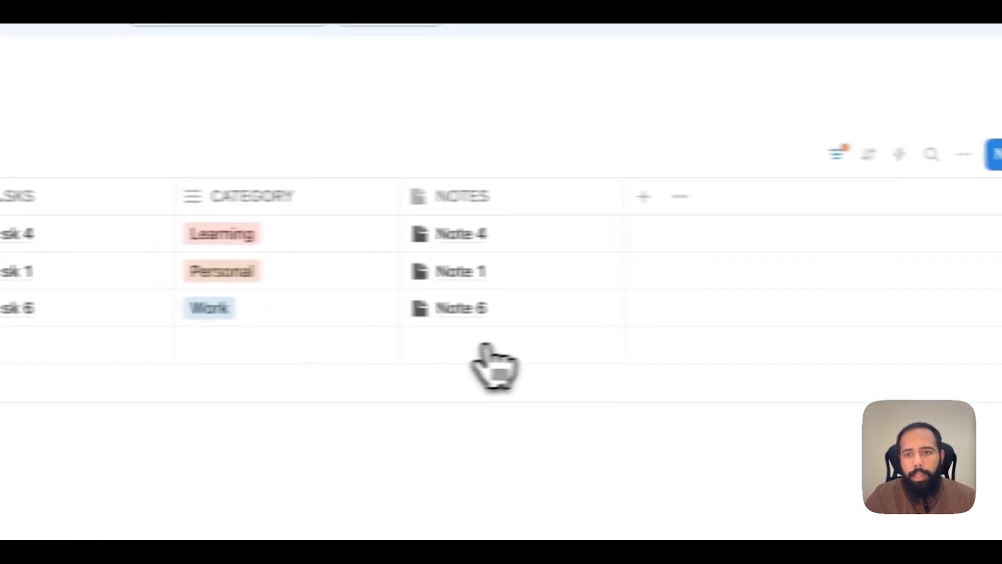
pyautogui.click(470, 347)
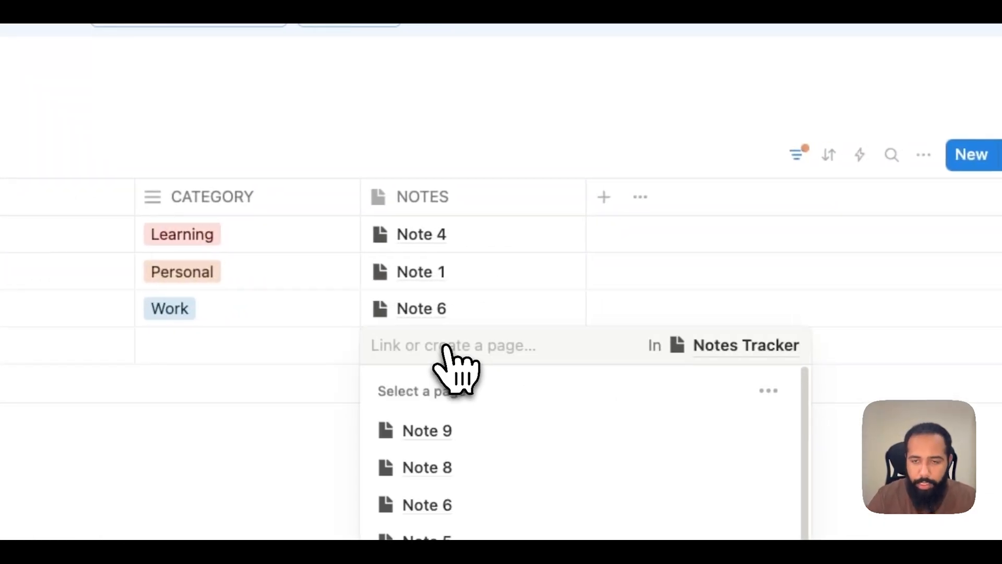
pyautogui.write('New Note 77')
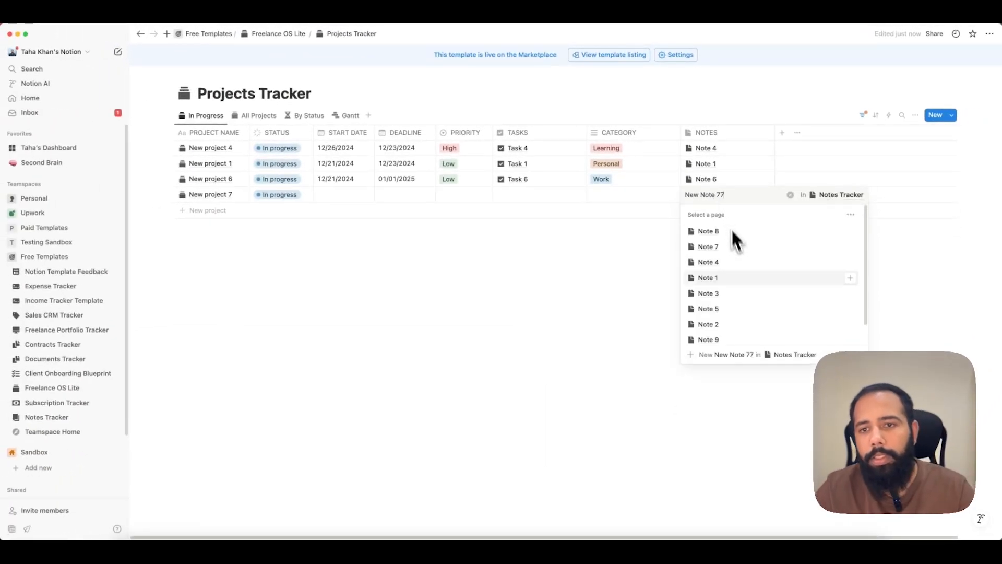
pyautogui.click(724, 355)
# Step: Look at the category options and the linkable tasks for the new project
pyautogui.click(630, 197)
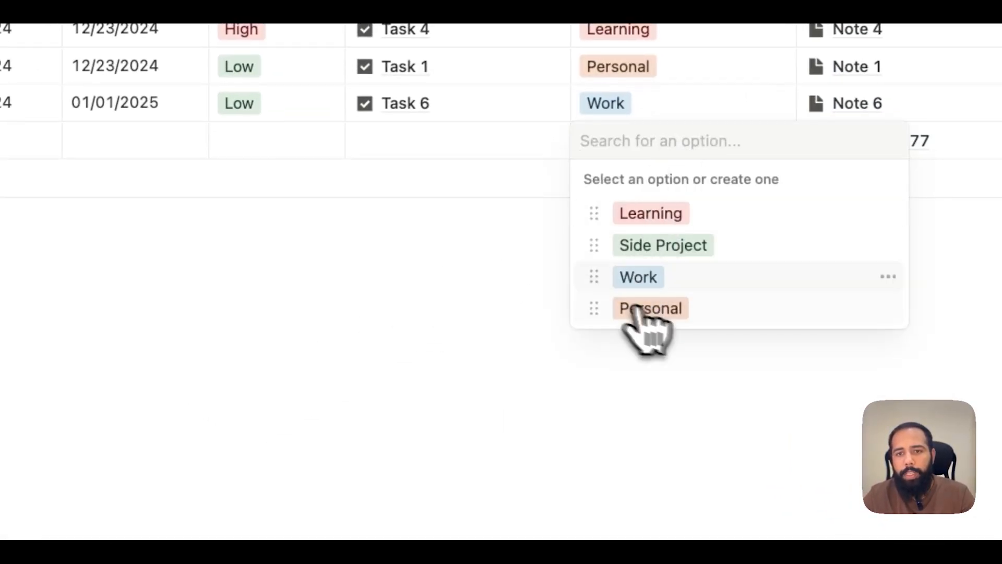
pyautogui.click(708, 245)
pyautogui.click(402, 141)
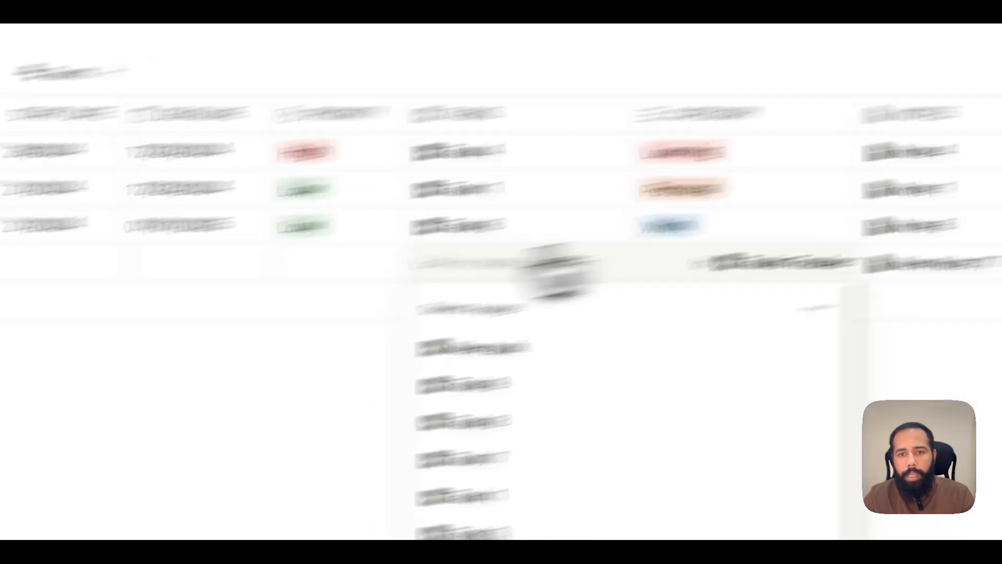
pyautogui.press('Escape')
# Step: Return to the Freelance OS Lite page and open the Tasks Tracker
pyautogui.click(498, 49)
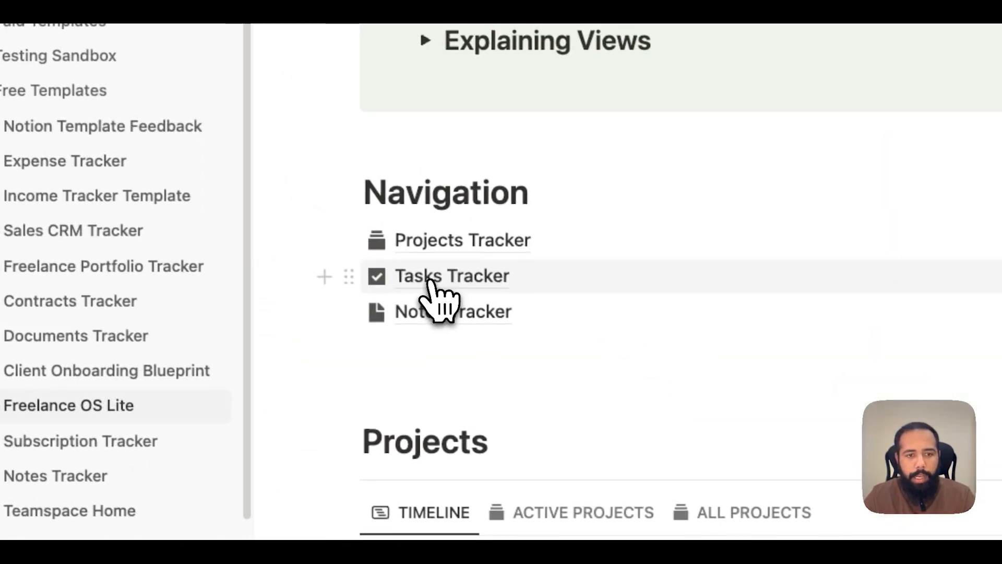
pyautogui.click(439, 277)
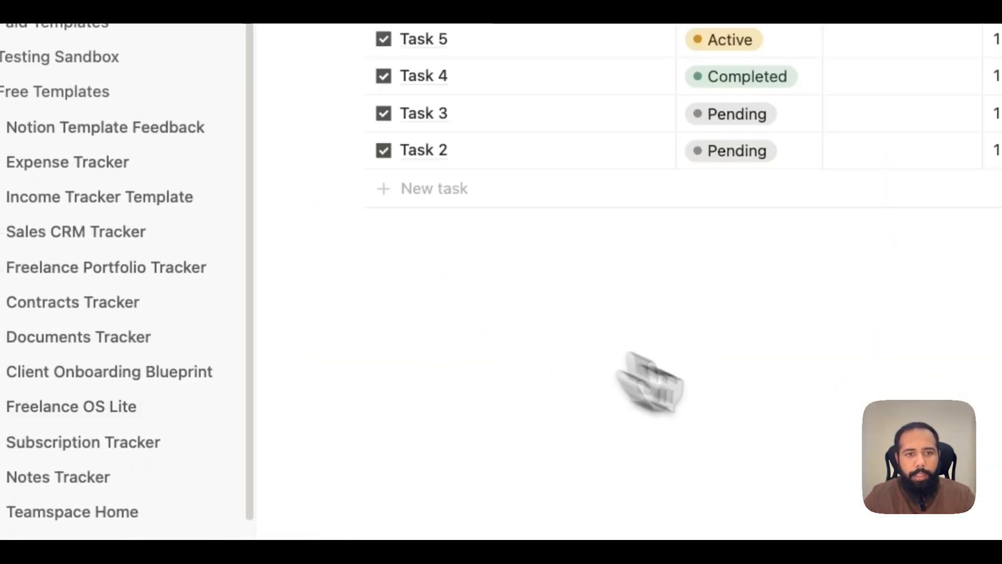
pyautogui.moveTo(361, 125); pyautogui.dragTo(600, 464)
pyautogui.click(627, 347)
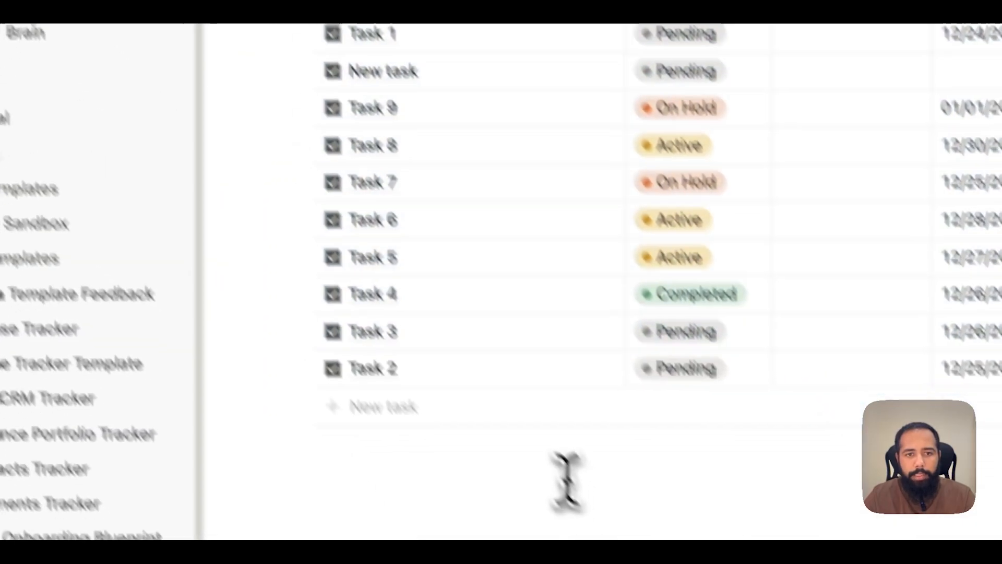
# Step: Move the Status column before Task Name and widen the Time Required column so its heading fits
pyautogui.moveTo(646, 130); pyautogui.dragTo(470, 156)
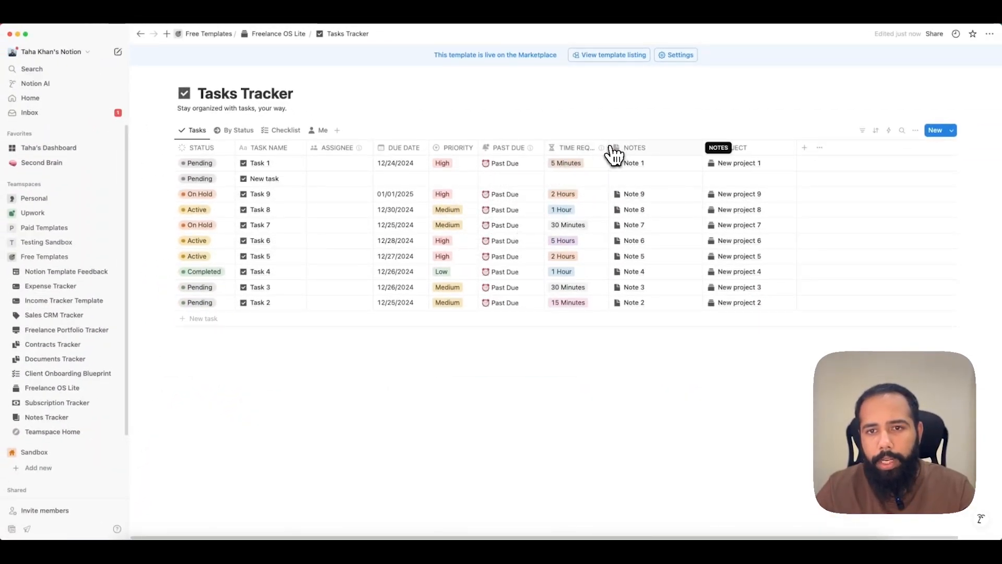
pyautogui.moveTo(611, 151); pyautogui.dragTo(630, 151)
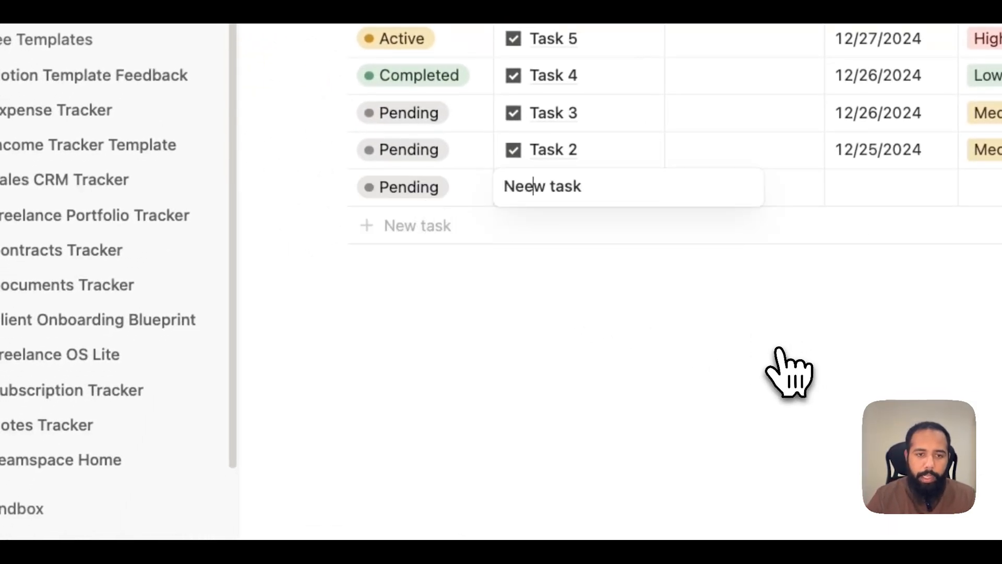
# Step: Name the newly added task Create a New Database
pyautogui.write('eee')
pyautogui.press('super+a')
pyautogui.write('C')
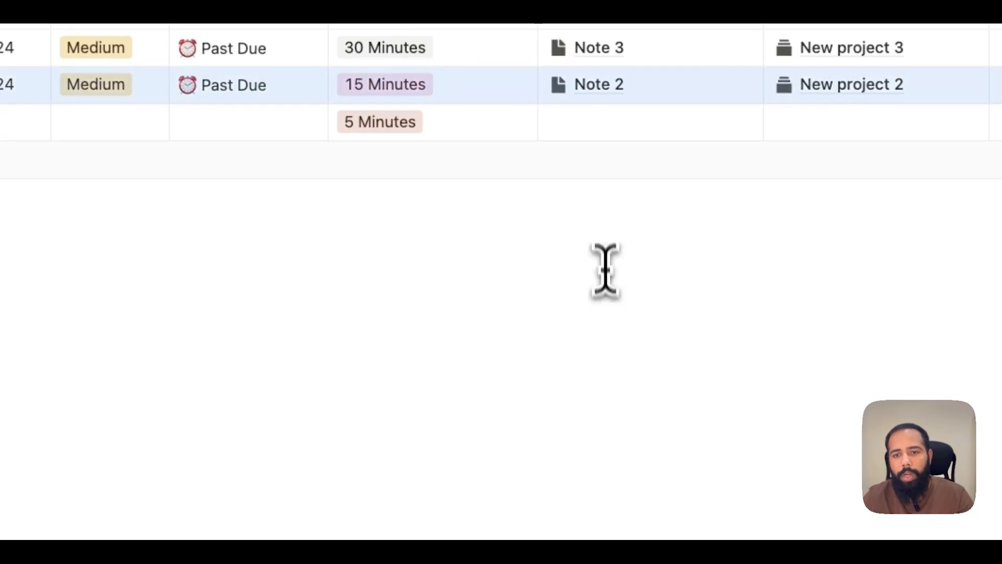
# Step: Look at which notes and projects can be linked to the Create a New Database task
pyautogui.click(617, 156)
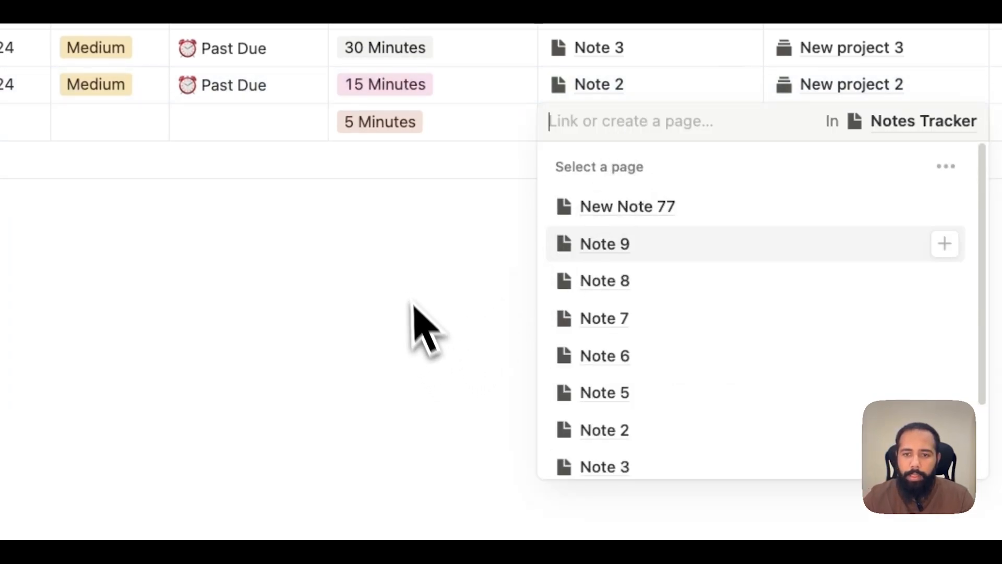
pyautogui.press('Escape')
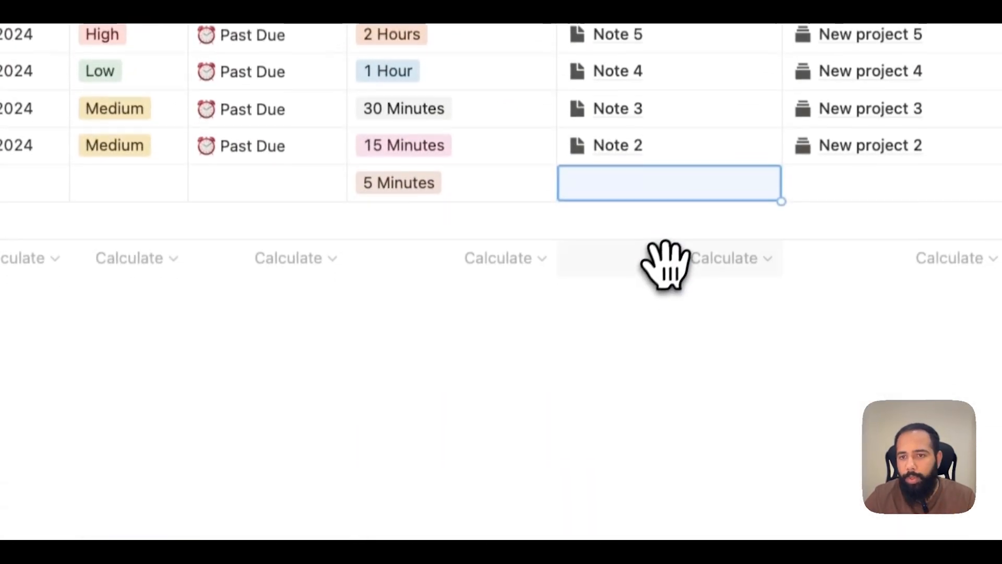
pyautogui.click(678, 414)
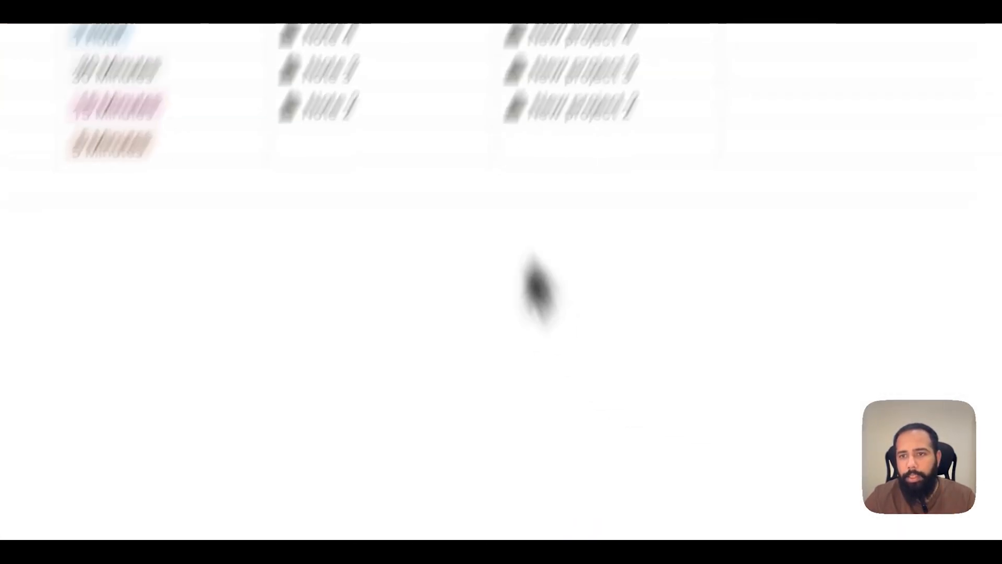
pyautogui.click(624, 149)
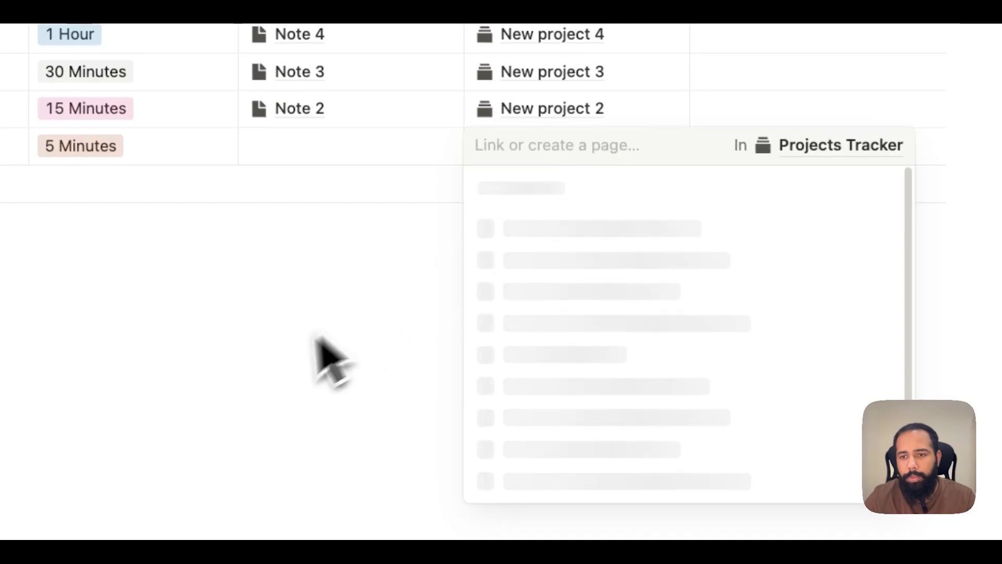
pyautogui.press('Escape')
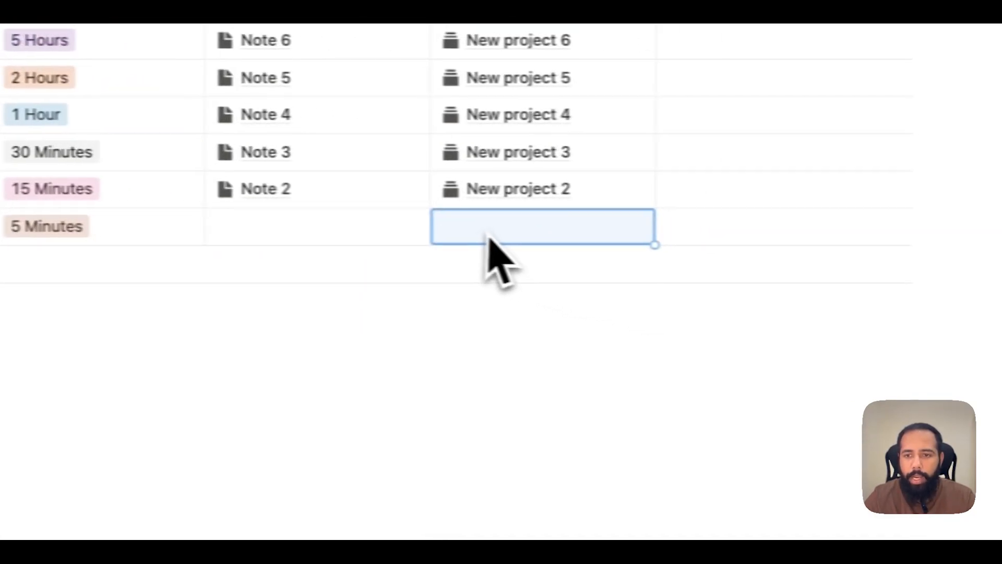
# Step: Create a project named Project 9 and link it to the Create a New Database task
pyautogui.click(489, 236)
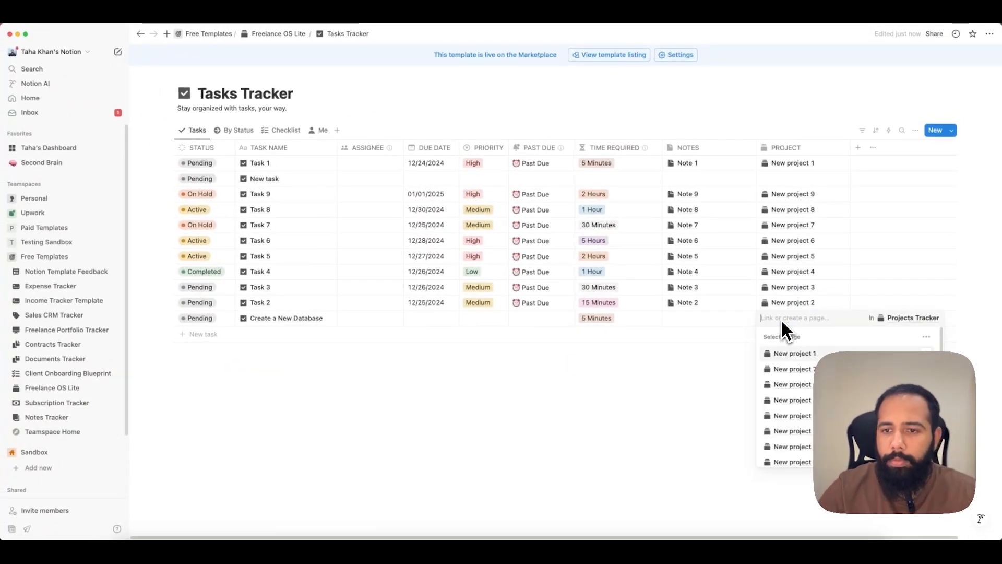
pyautogui.scroll(-2, 788, 396)
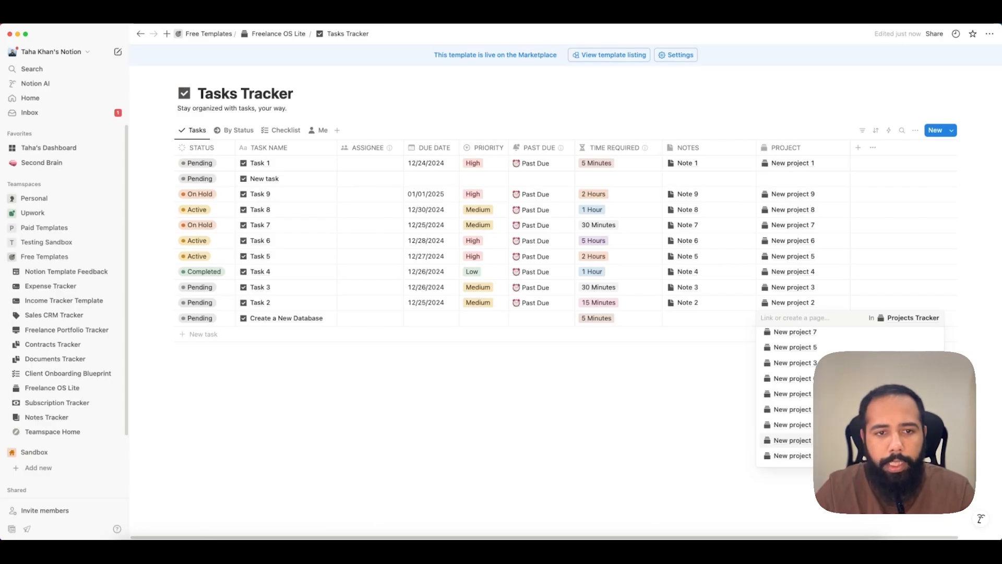
pyautogui.write('New ')
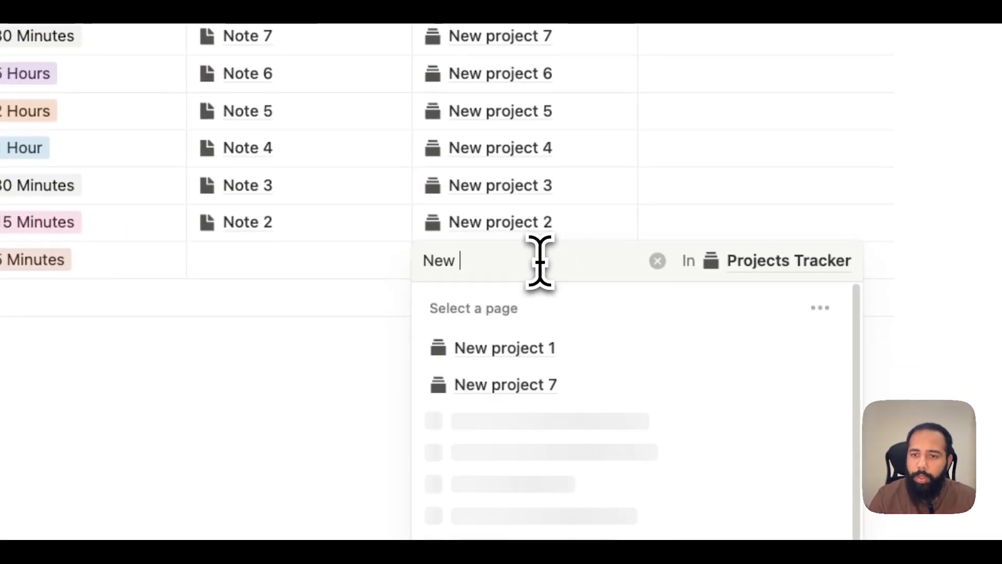
pyautogui.write('Crea')
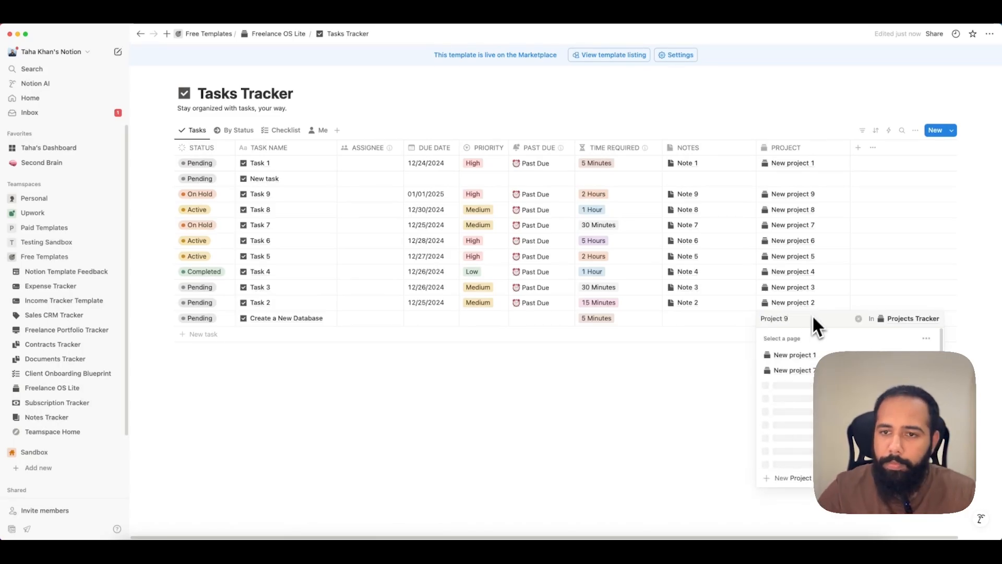
pyautogui.click(824, 478)
pyautogui.click(651, 458)
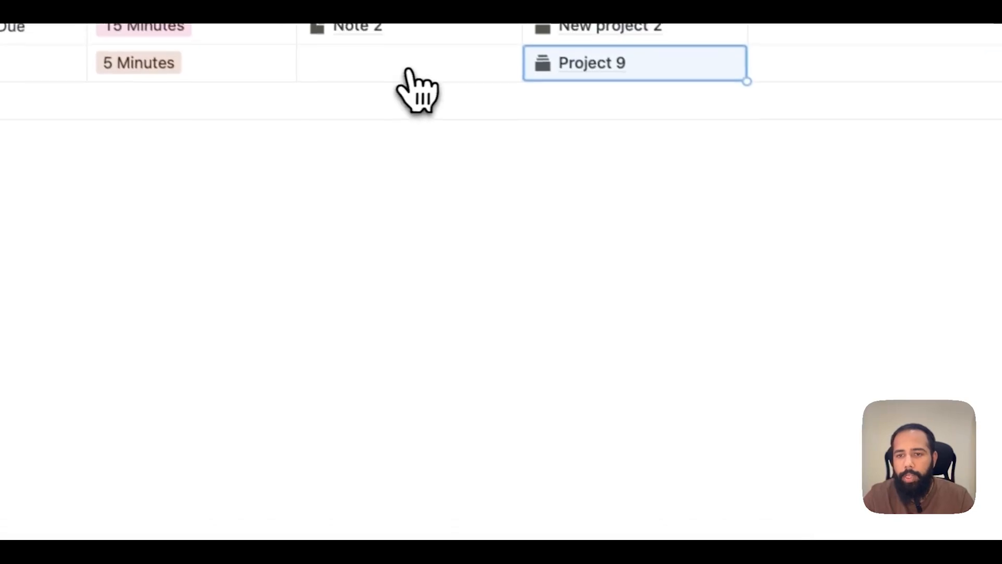
# Step: Create a note named Note 9 in the Notes Tracker and link it to the Create a New Database task
pyautogui.click(409, 70)
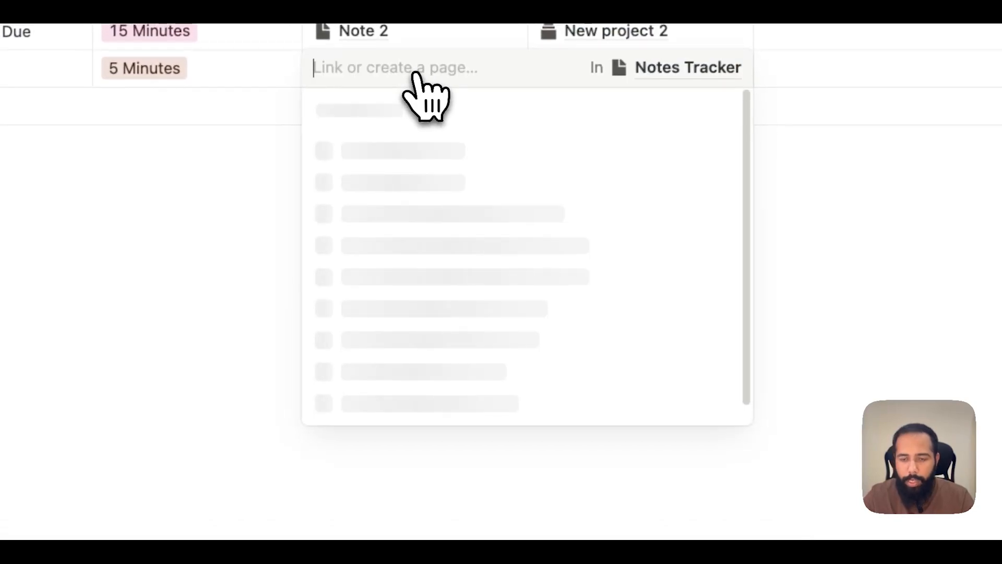
pyautogui.write('Note 8')
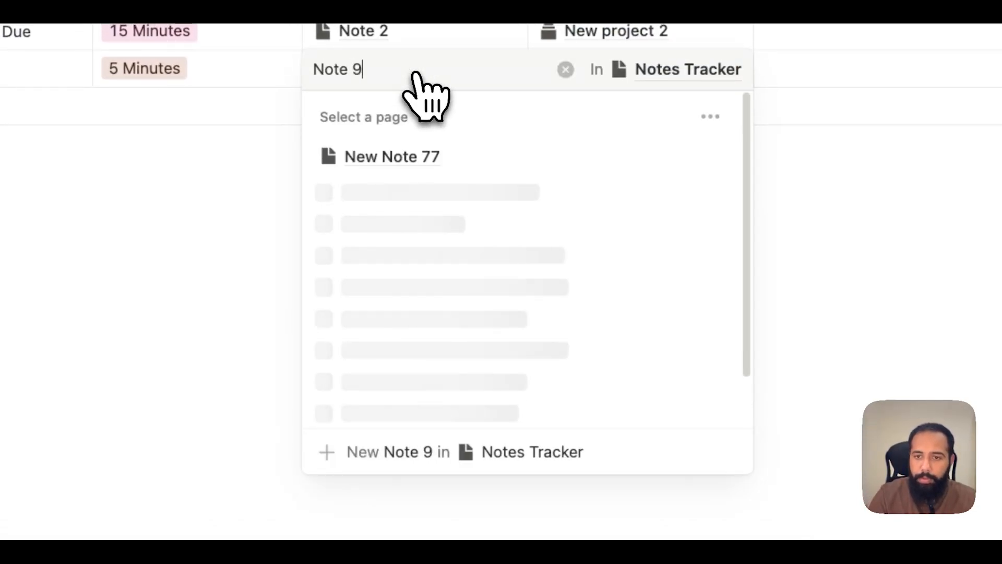
pyautogui.click(412, 451)
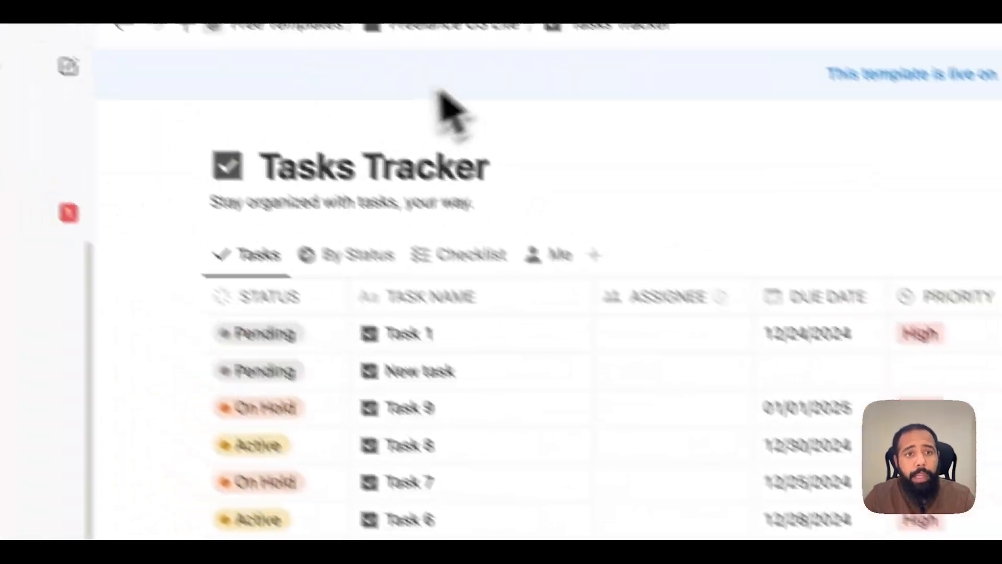
# Step: Set Project 9's status to On-Hold in the All Projects view of the Projects Tracker
pyautogui.click(496, 55)
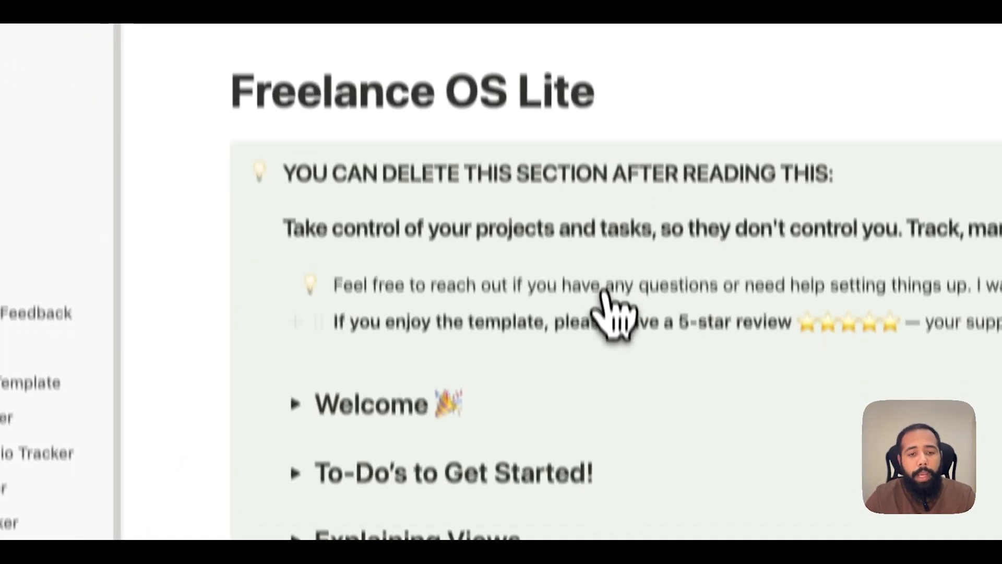
pyautogui.scroll(-5, 614, 313)
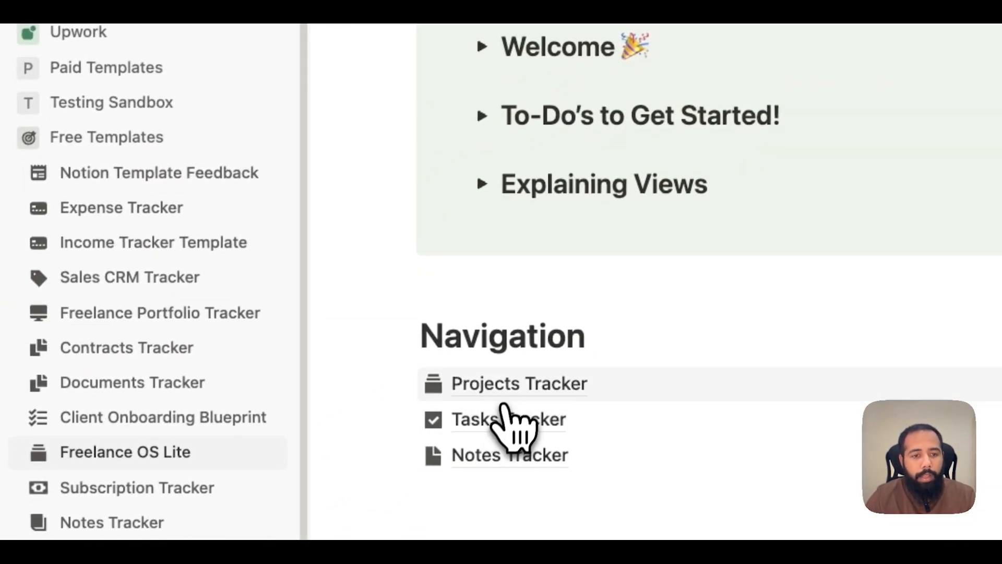
pyautogui.click(515, 420)
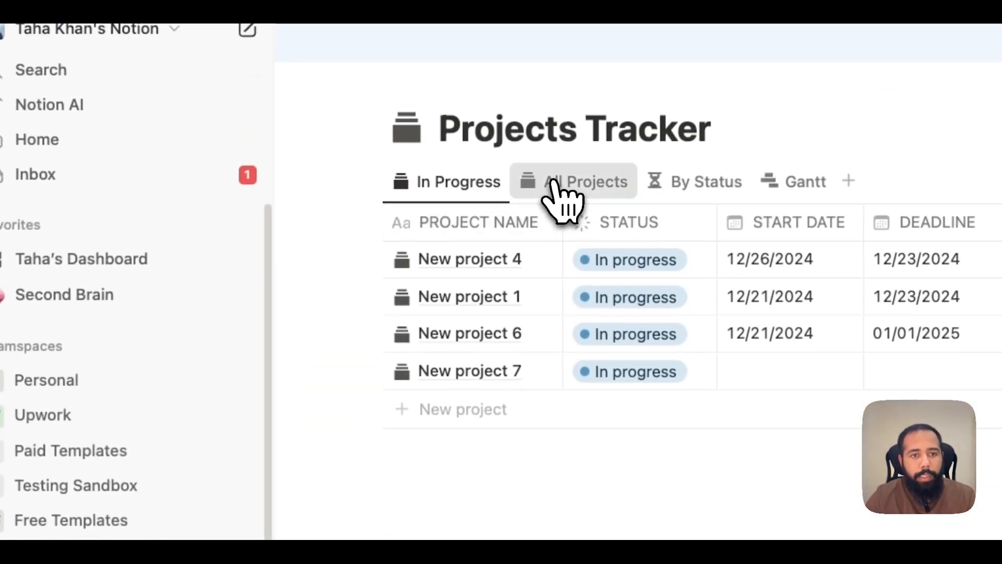
pyautogui.click(559, 201)
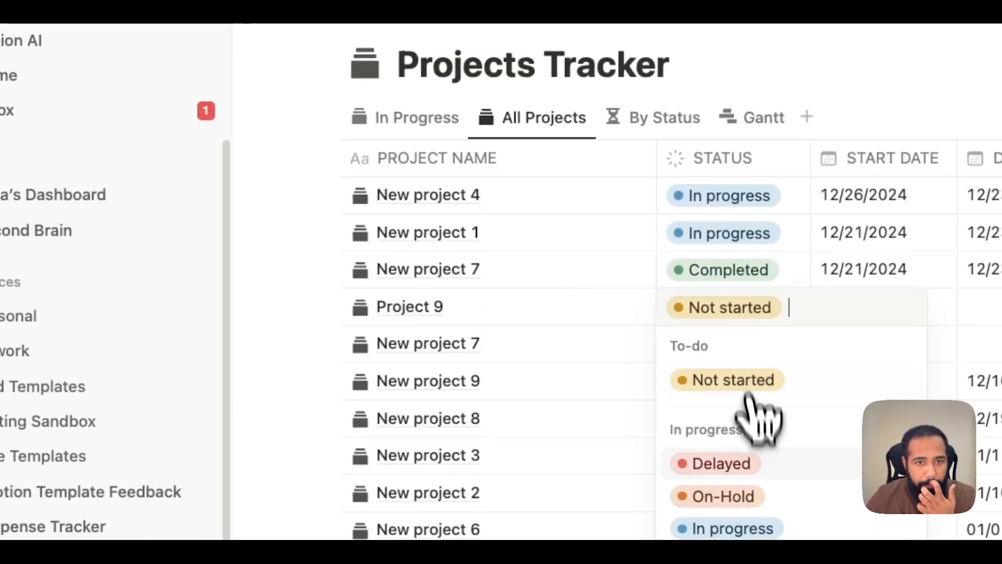
pyautogui.click(760, 495)
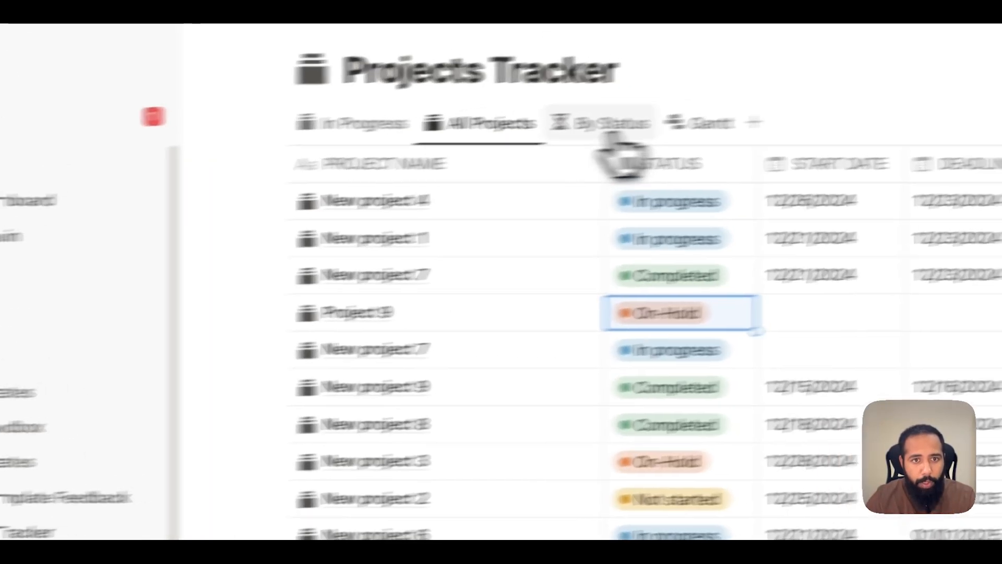
# Step: View the projects grouped by status, and open the Notes Tracker from the Freelance OS Lite page
pyautogui.click(665, 117)
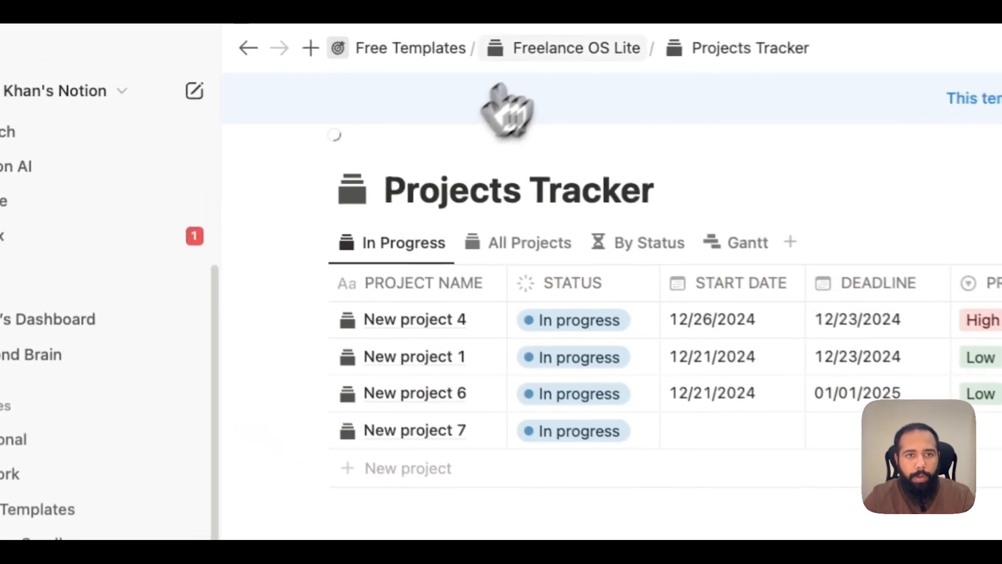
pyautogui.click(279, 34)
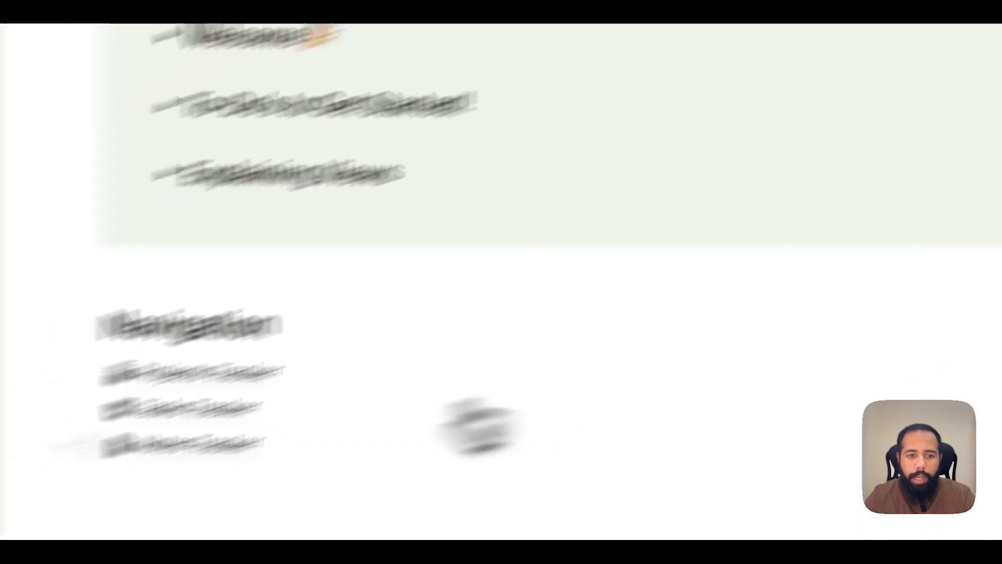
pyautogui.scroll(-10, 519, 389)
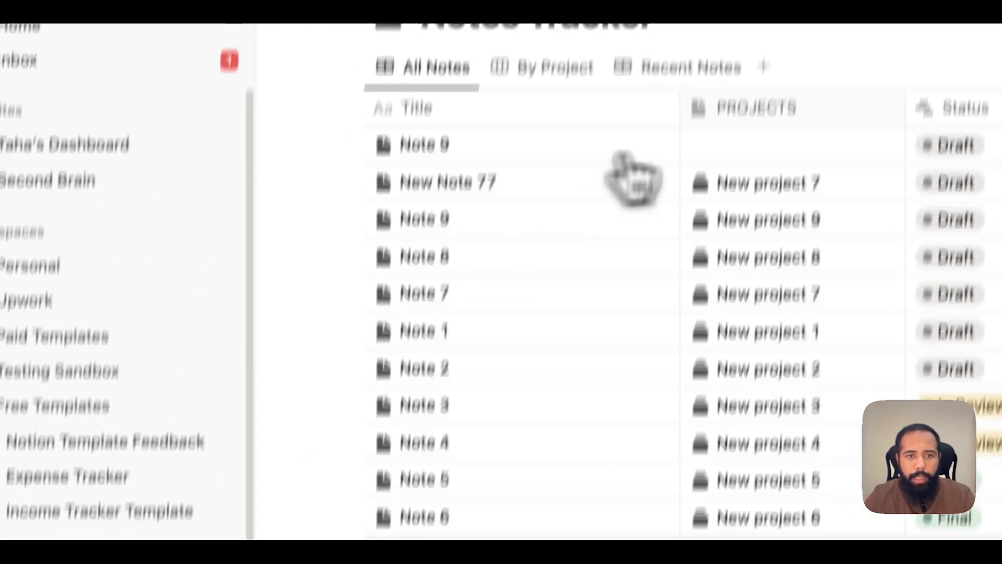
# Step: In the All Notes table, place Status before Title and Tasks after Projects, and narrow the Title and Status columns
pyautogui.moveTo(669, 155); pyautogui.dragTo(540, 171)
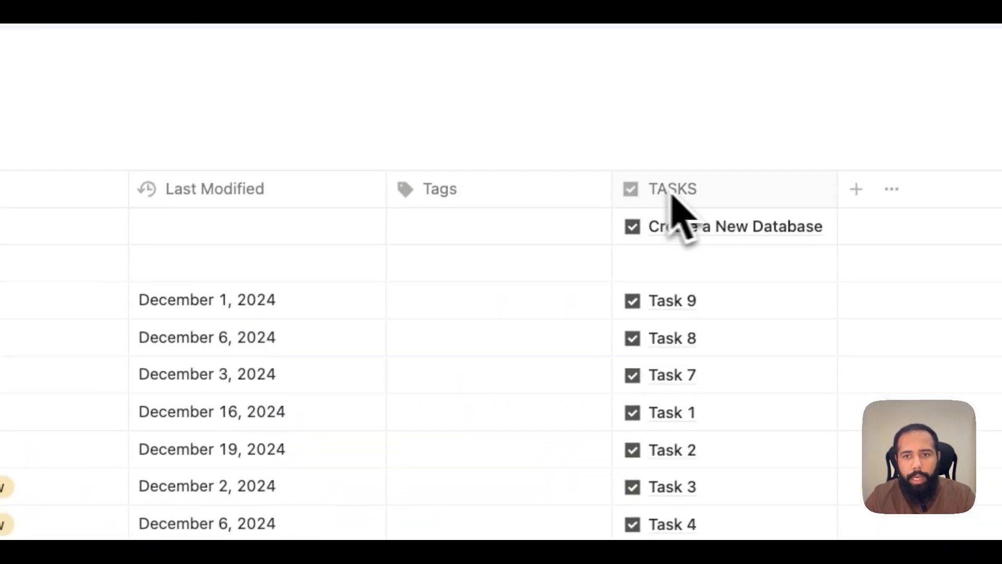
pyautogui.moveTo(462, 314); pyautogui.dragTo(399, 269)
pyautogui.moveTo(723, 293); pyautogui.dragTo(167, 294)
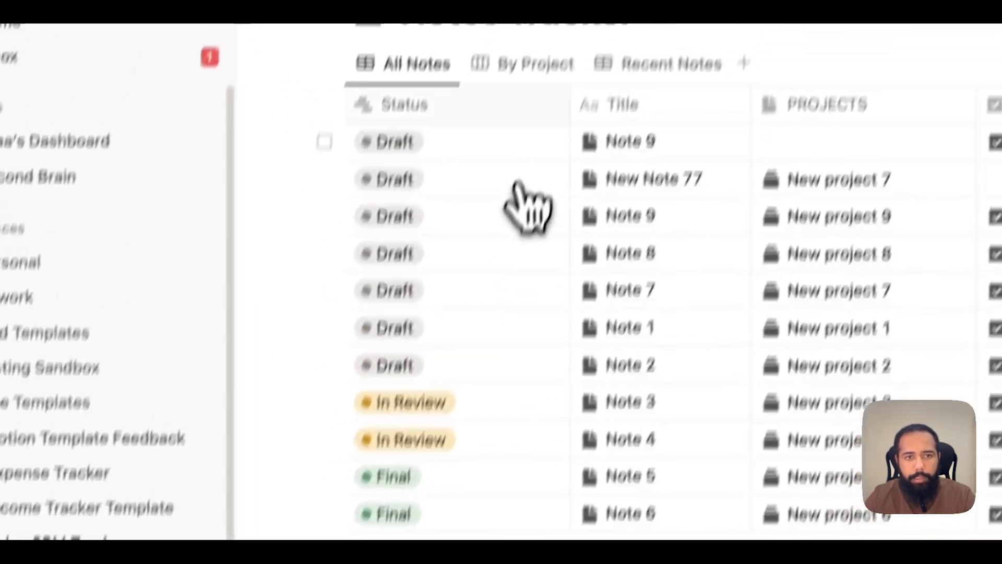
pyautogui.moveTo(563, 104); pyautogui.dragTo(507, 142)
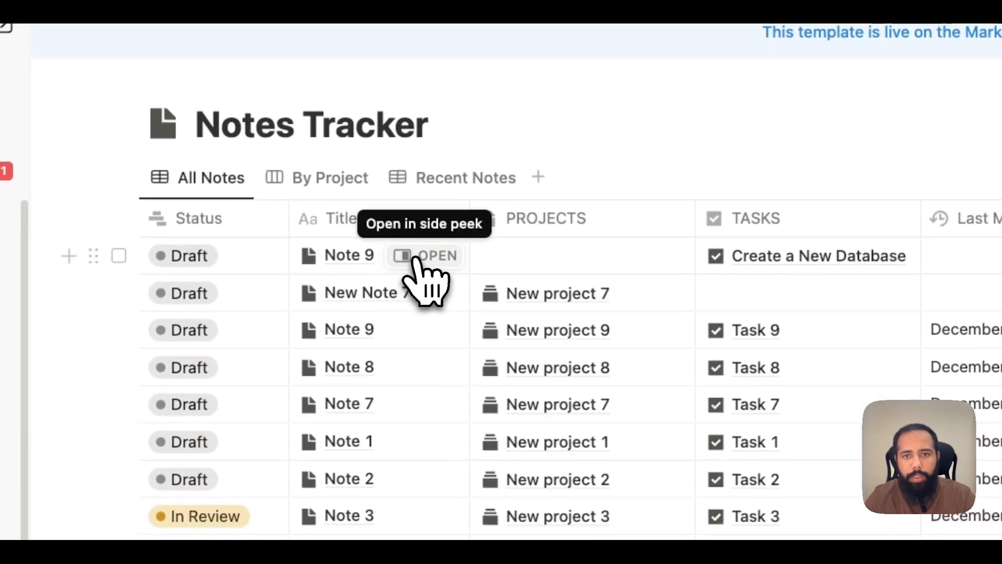
# Step: Open the Note 9 linked to Create a New Database in side peek and review its Overview template text
pyautogui.click(433, 258)
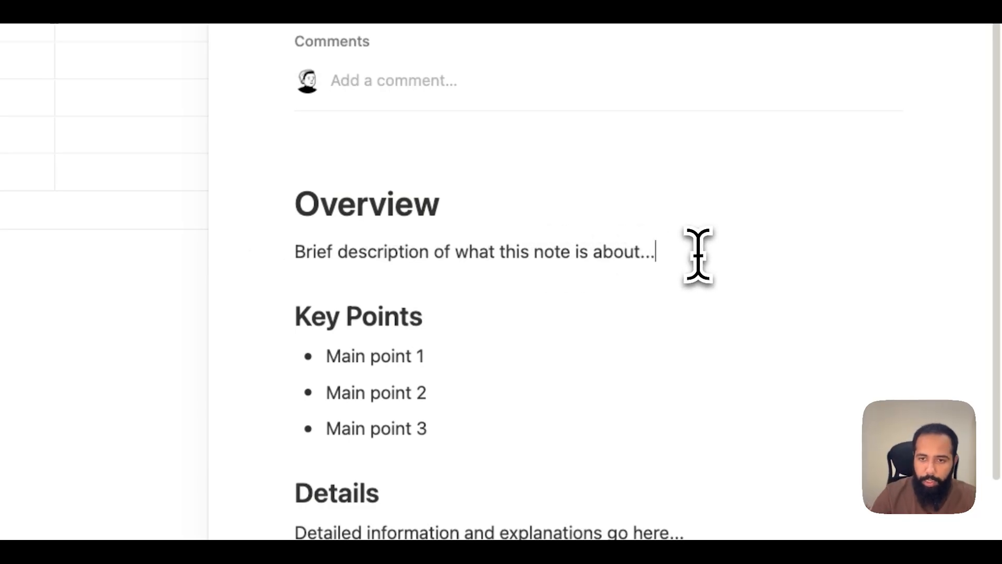
pyautogui.write('Brief description of what this note is about...')
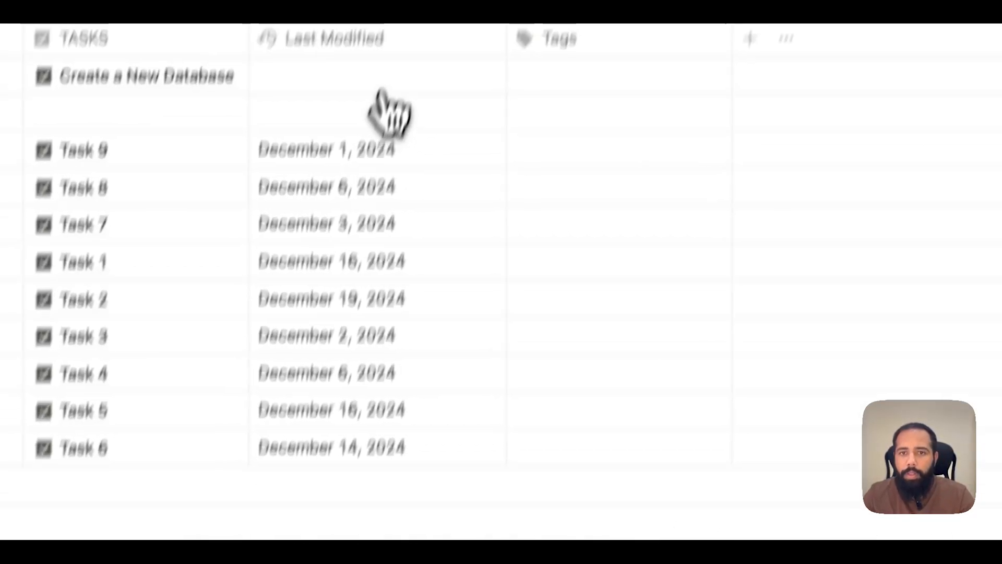
# Step: Add a Last edited time property to the Notes Tracker table
pyautogui.click(391, 112)
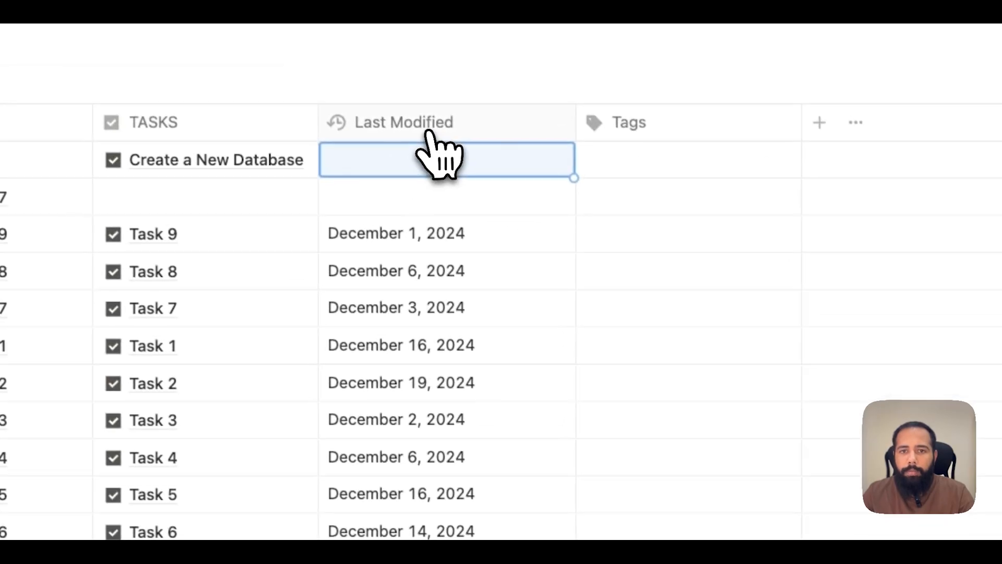
pyautogui.click(433, 133)
pyautogui.click(483, 460)
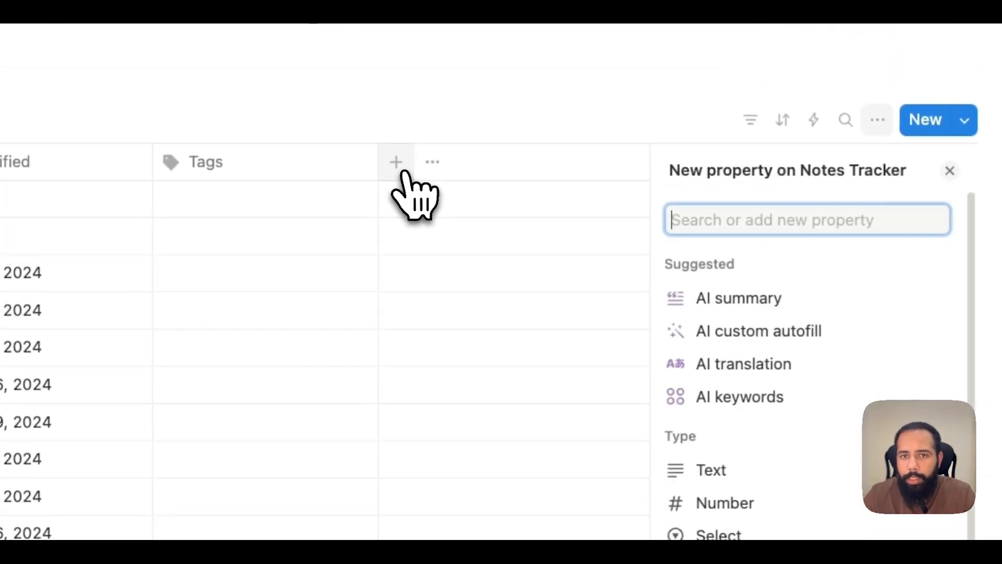
pyautogui.scroll(-3, 662, 321)
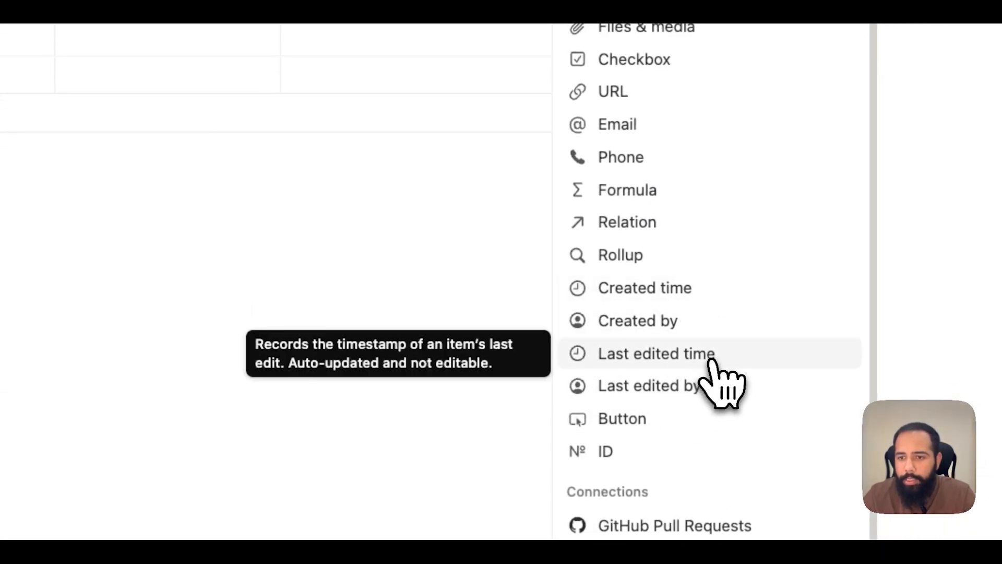
pyautogui.click(713, 358)
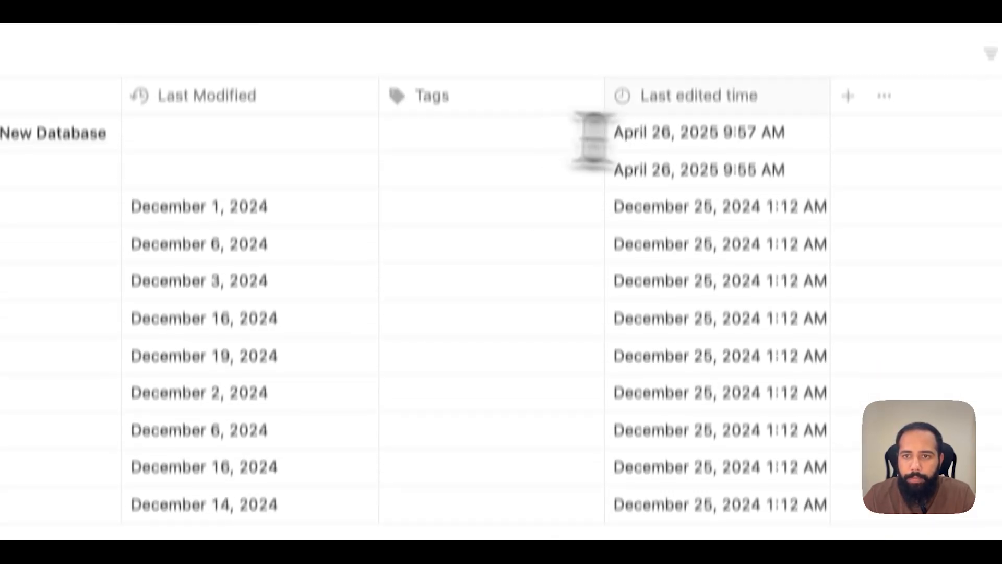
# Step: Delete the Last Modified property from the Notes Tracker
pyautogui.click(301, 130)
pyautogui.click(267, 489)
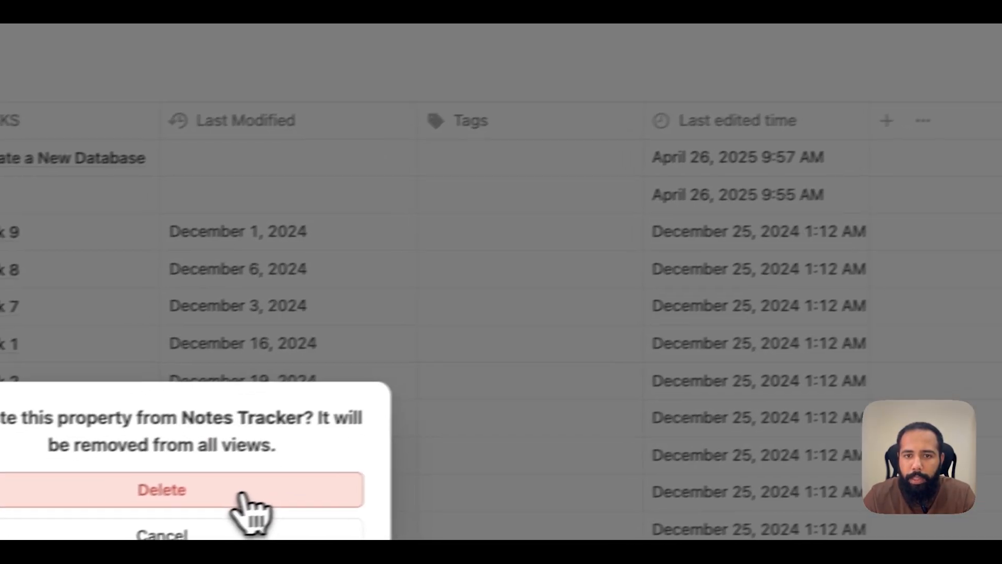
pyautogui.click(239, 492)
pyautogui.moveTo(545, 147); pyautogui.dragTo(334, 152)
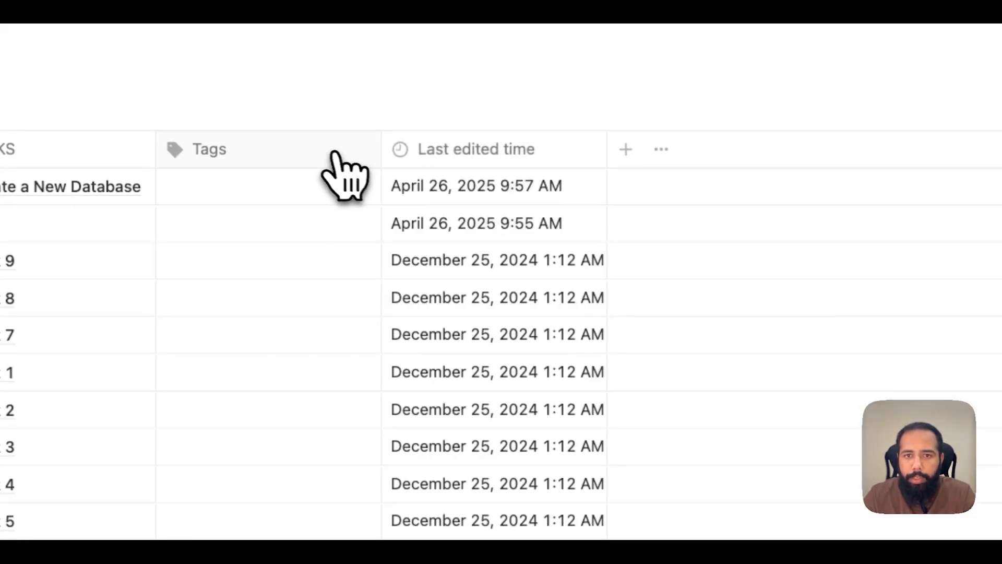
# Step: Tag the note linked to Create a New Database as Personal and the note linked to Task 9 as Ideas
pyautogui.click(316, 175)
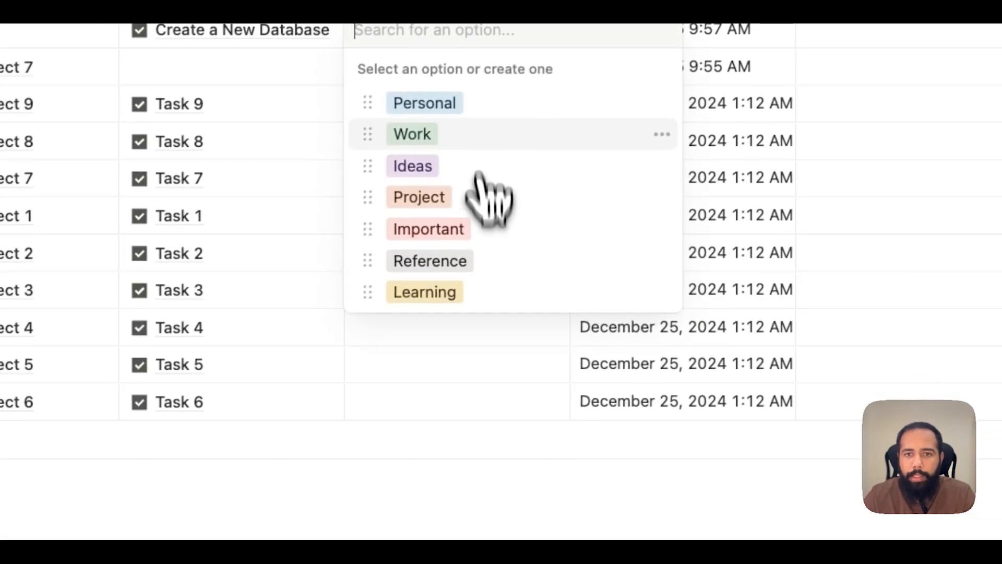
pyautogui.click(514, 119)
pyautogui.press('Escape')
pyautogui.click(452, 115)
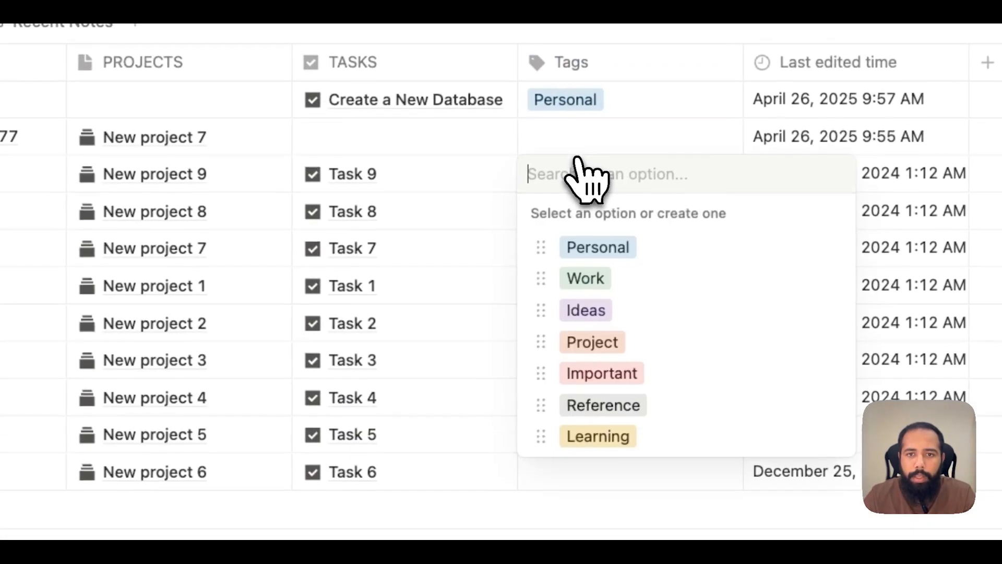
pyautogui.click(597, 316)
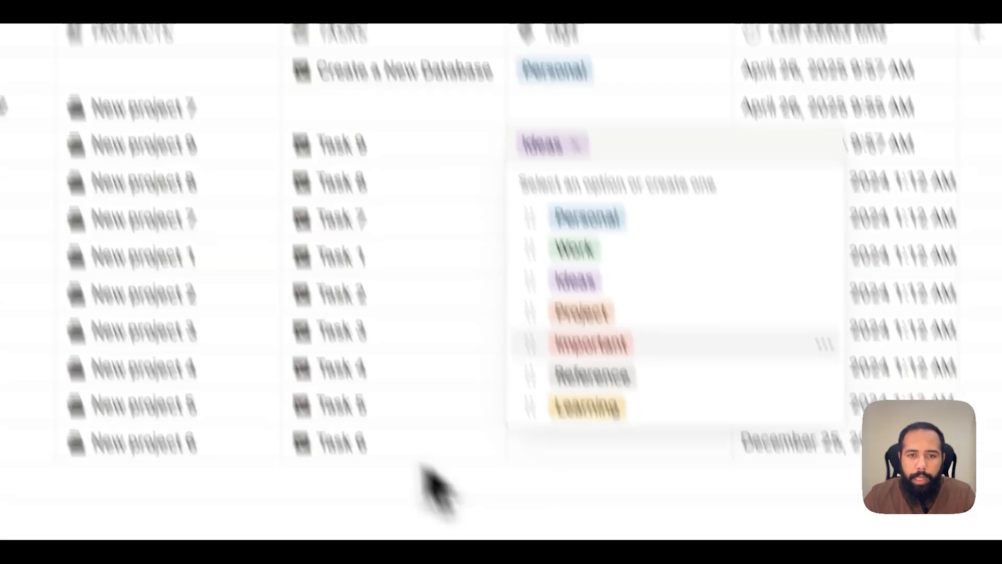
pyautogui.press('Escape')
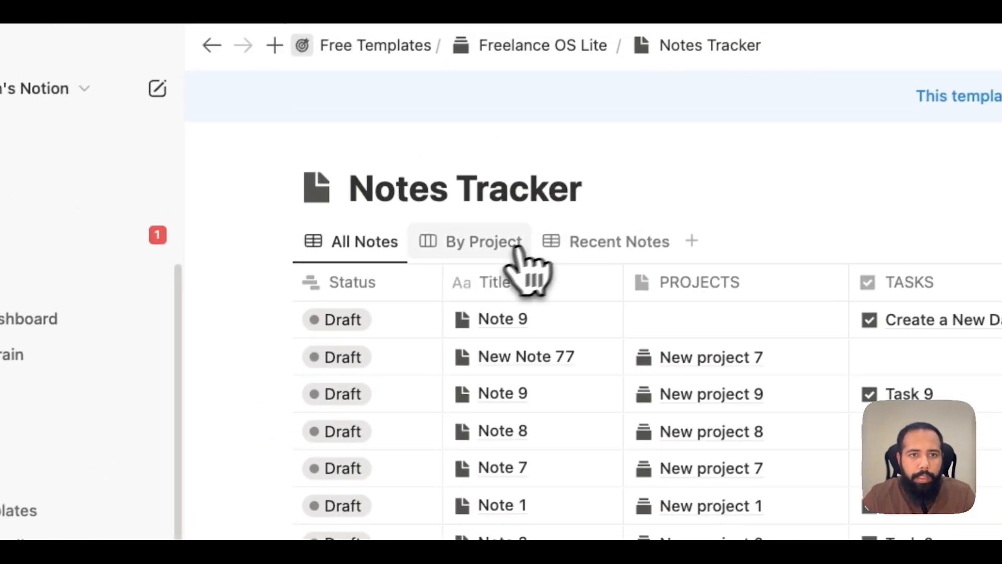
# Step: Check the By Project board of the Notes Tracker and delete the Recent Notes view
pyautogui.click(490, 253)
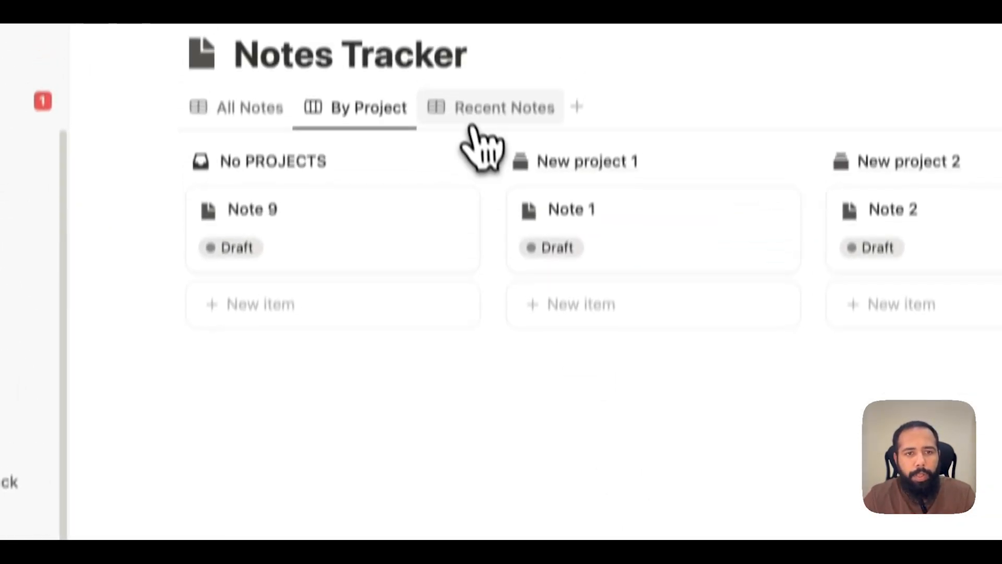
pyautogui.rightClick(542, 95)
pyautogui.click(527, 325)
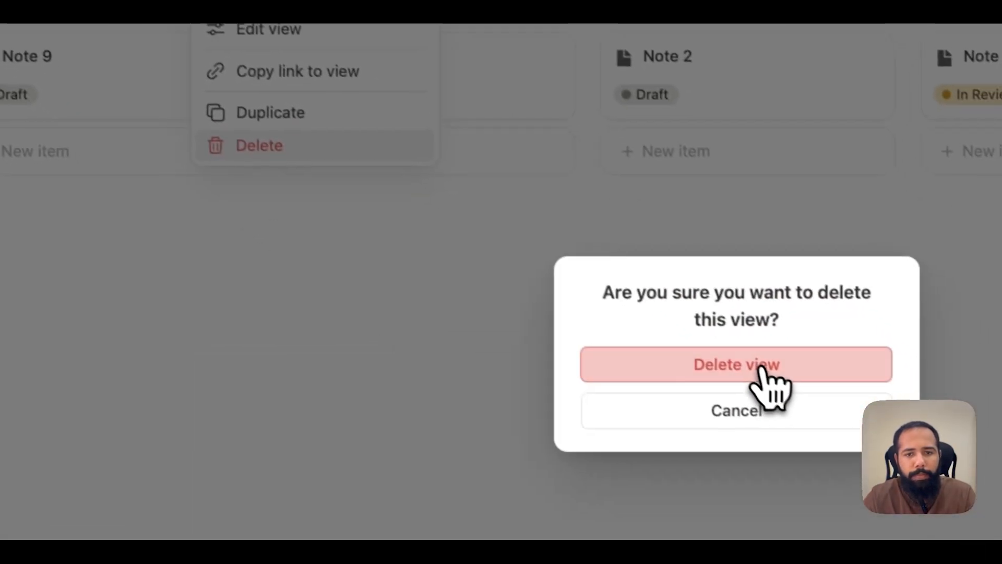
pyautogui.click(772, 384)
pyautogui.click(501, 151)
pyautogui.click(587, 149)
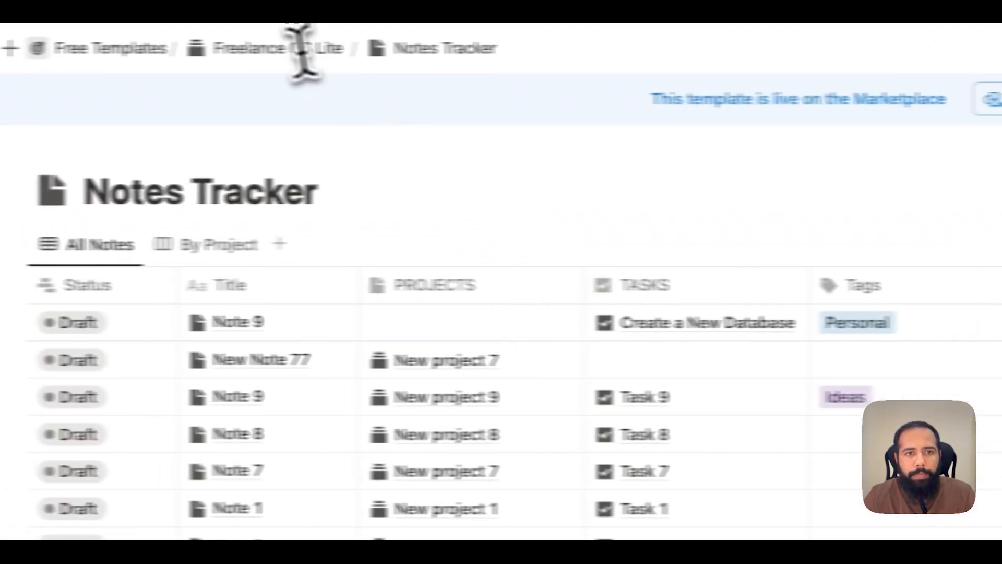
# Step: On the Freelance OS Lite page, review the Projects section's views and the status filter of its active projects
pyautogui.click(303, 49)
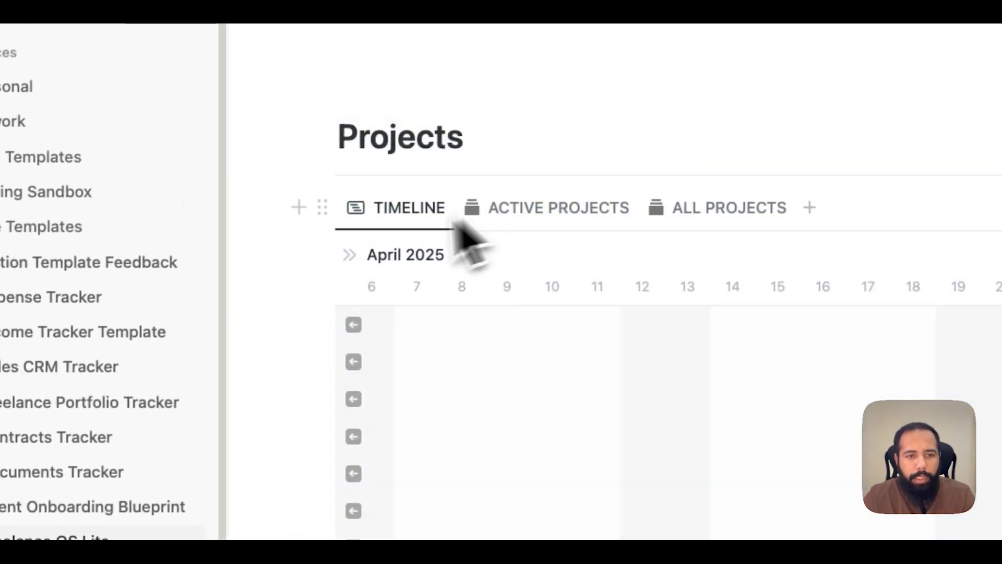
pyautogui.click(527, 222)
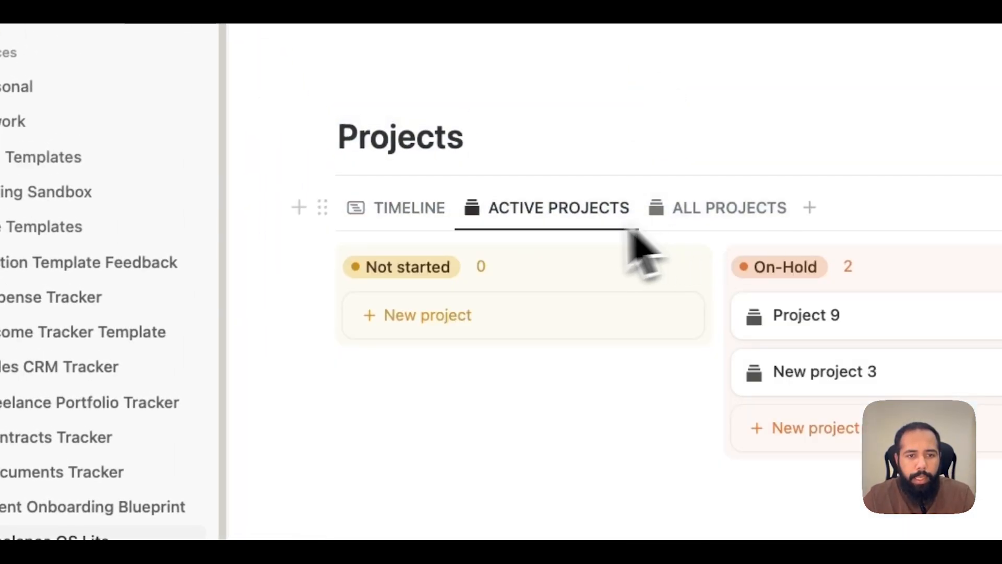
pyautogui.click(723, 222)
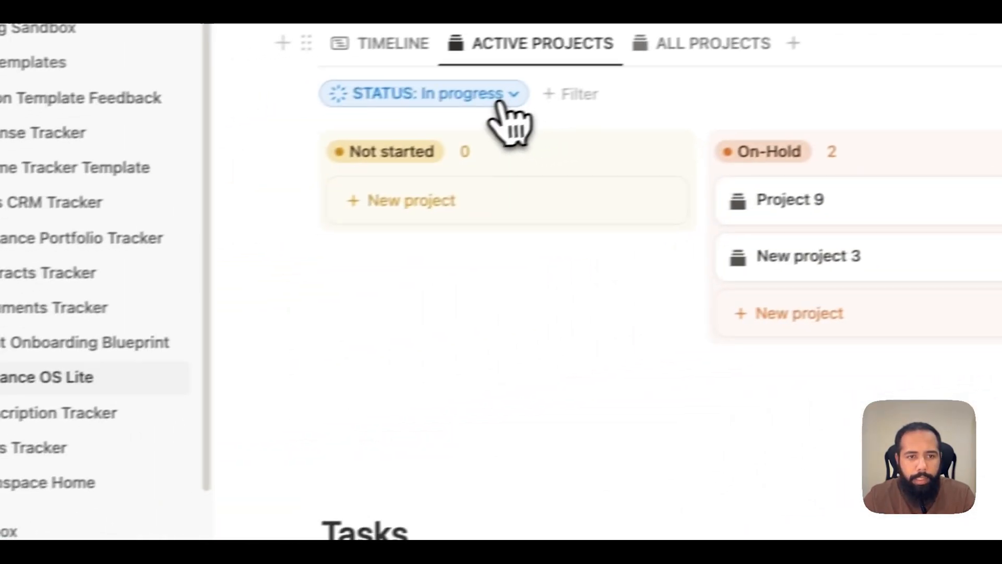
pyautogui.click(498, 100)
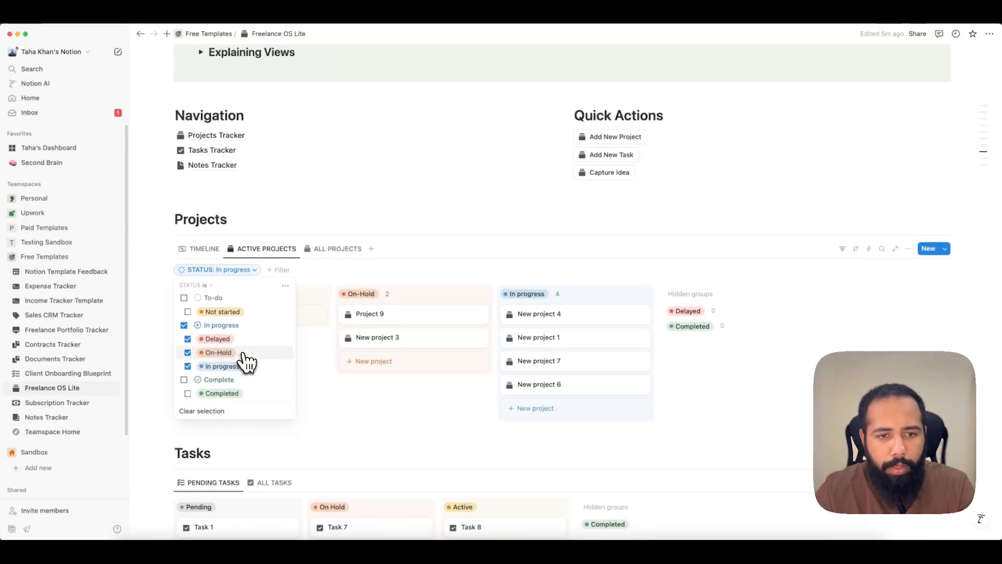
pyautogui.click(330, 410)
# Step: Compare the All Tasks and Pending Tasks views in the dashboard's Tasks section
pyautogui.scroll(-5, 333, 408)
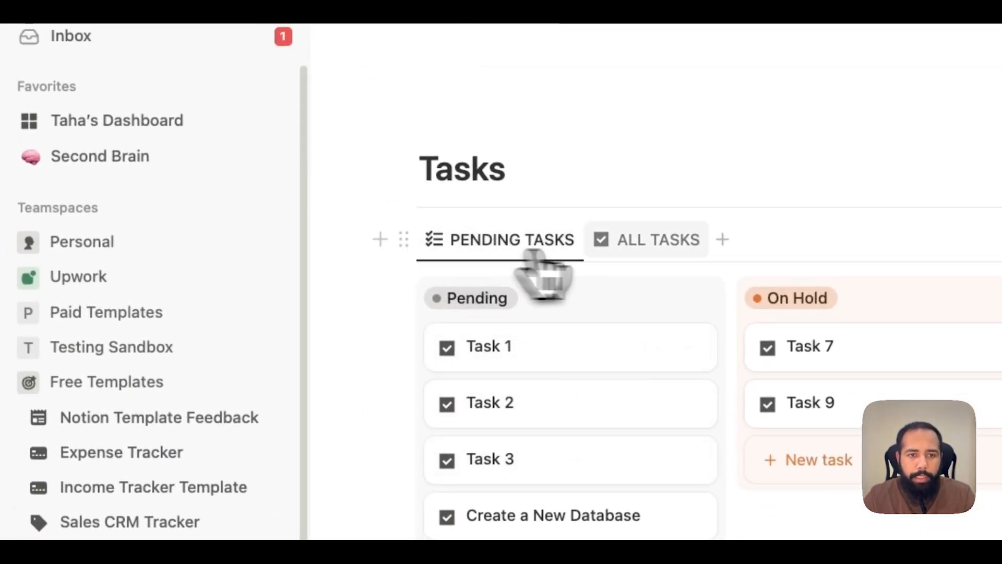
pyautogui.click(645, 245)
pyautogui.click(504, 246)
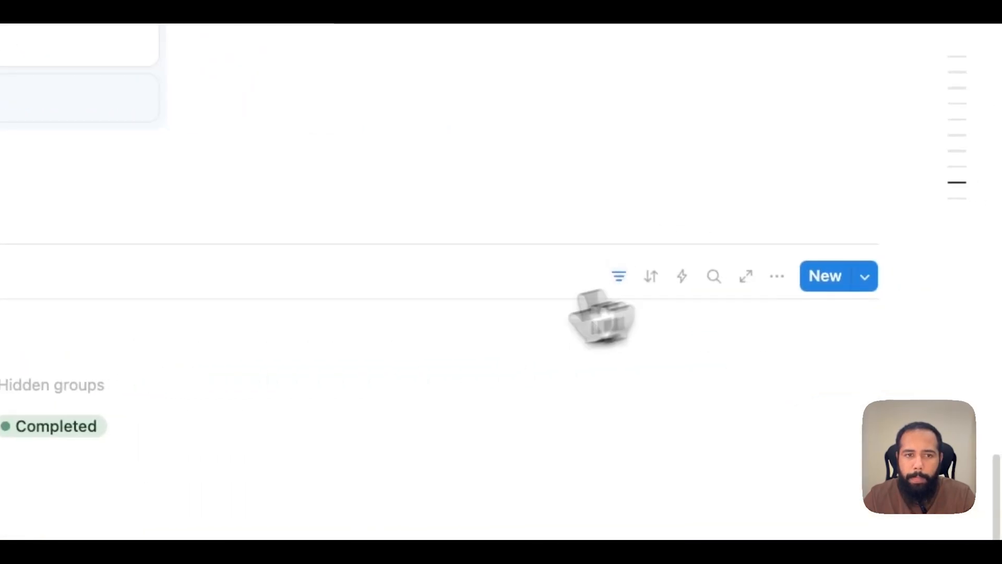
# Step: Examine the status filter of the Pending Tasks view and switch the Tasks section to All Tasks
pyautogui.click(476, 168)
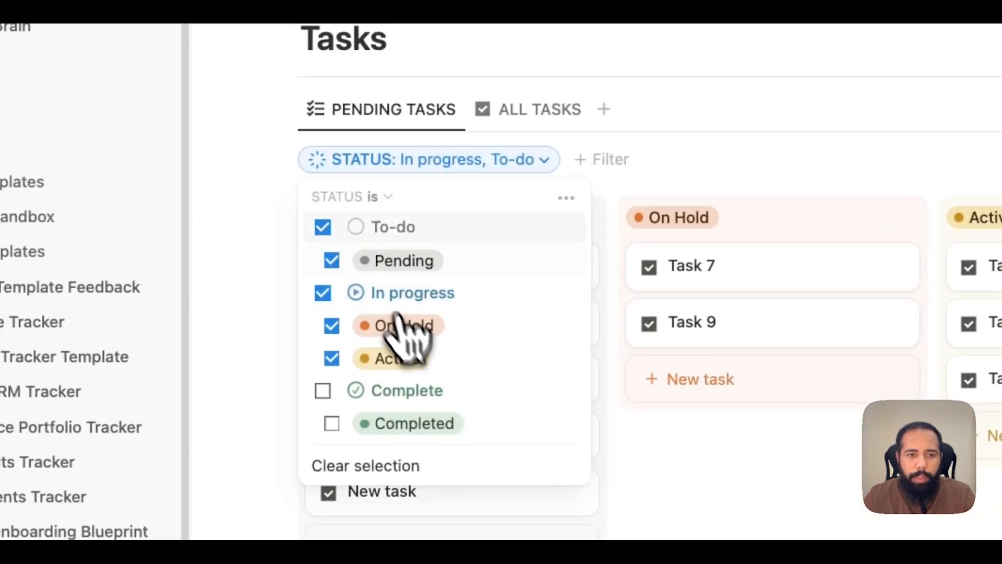
pyautogui.click(919, 334)
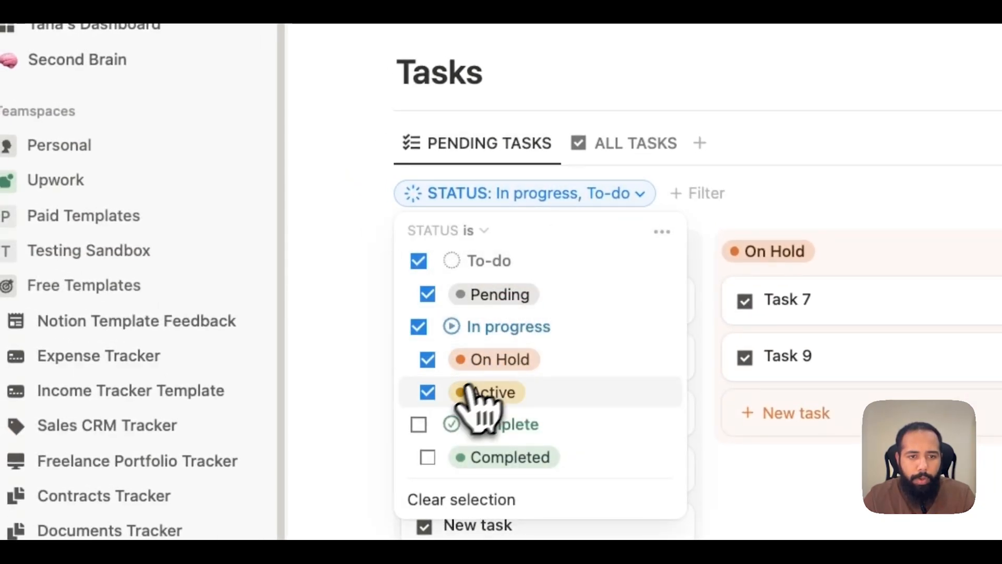
pyautogui.click(636, 143)
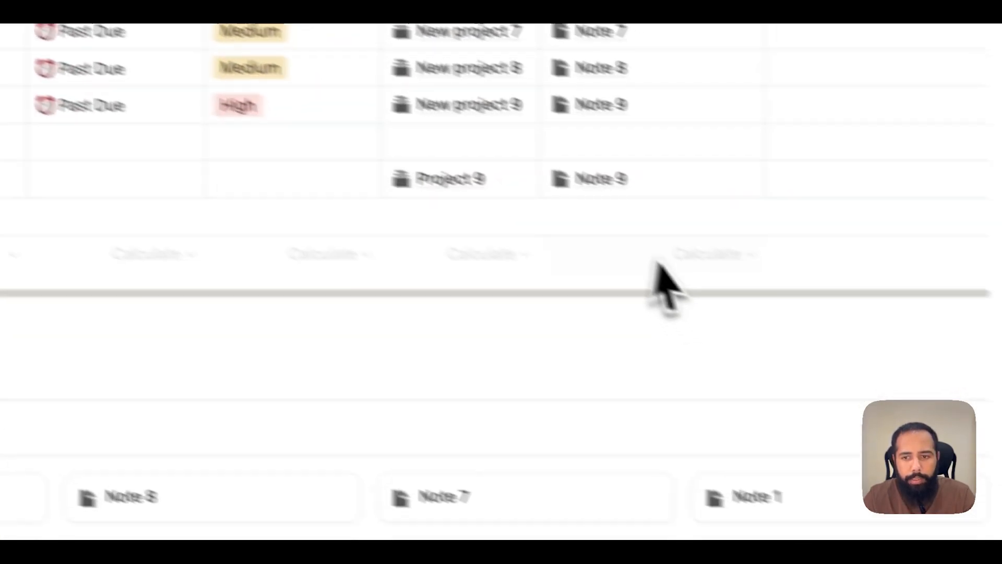
# Step: Look over the dashboard's navigation links and its Projects, Tasks and Notes sections
pyautogui.scroll(10, 354, 407)
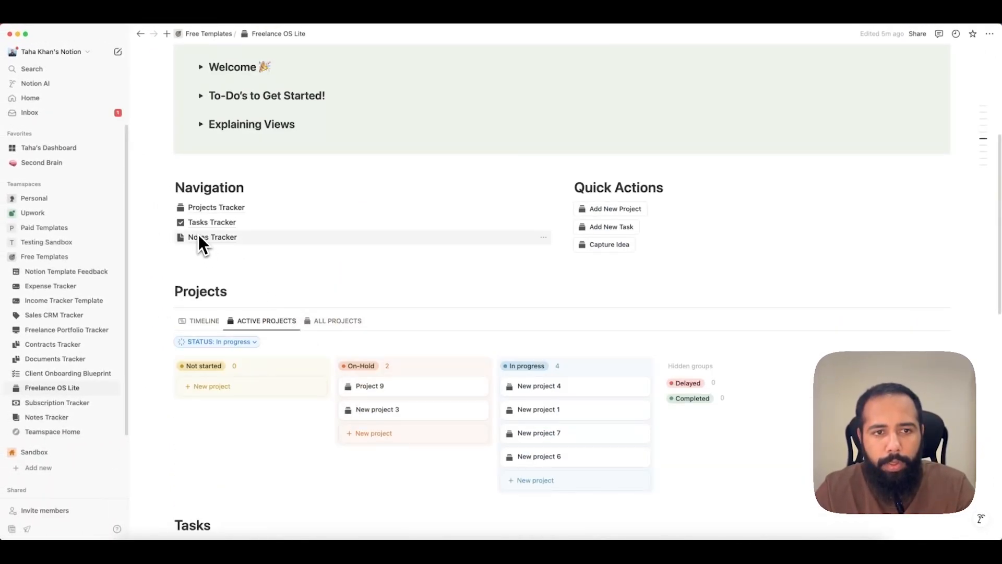
pyautogui.scroll(-10, 347, 281)
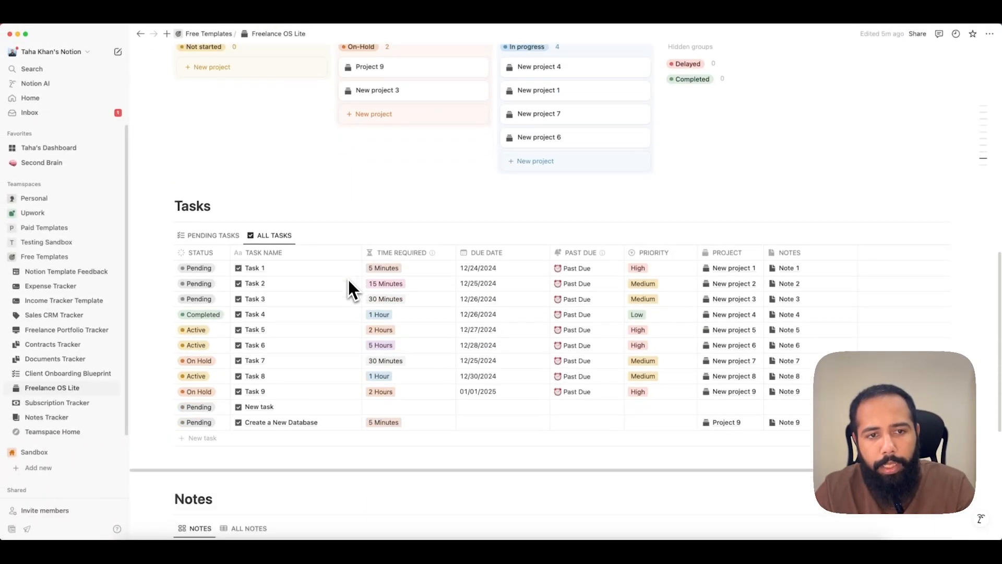
pyautogui.moveTo(154, 230); pyautogui.dragTo(296, 363)
pyautogui.click(296, 365)
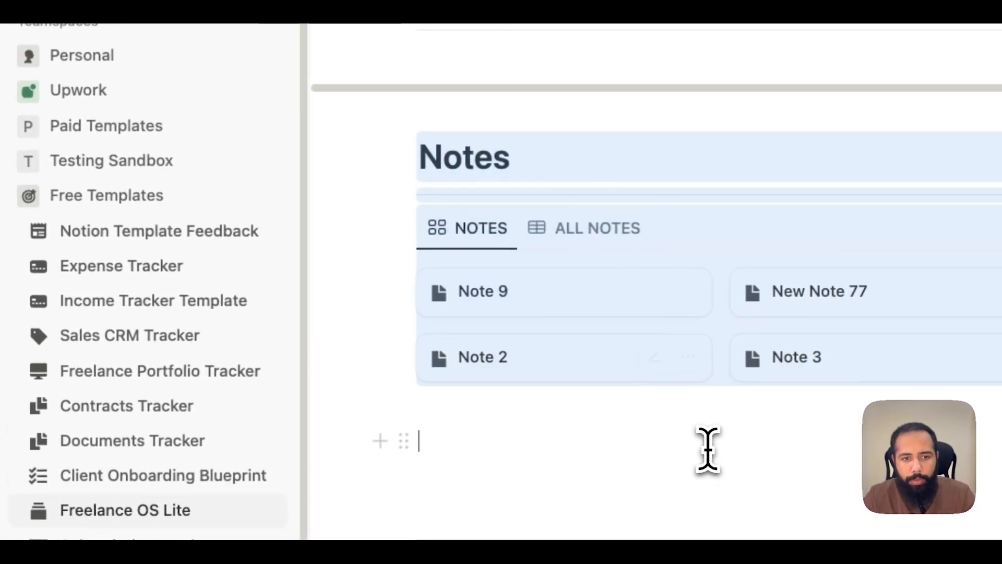
pyautogui.scroll(10, 296, 364)
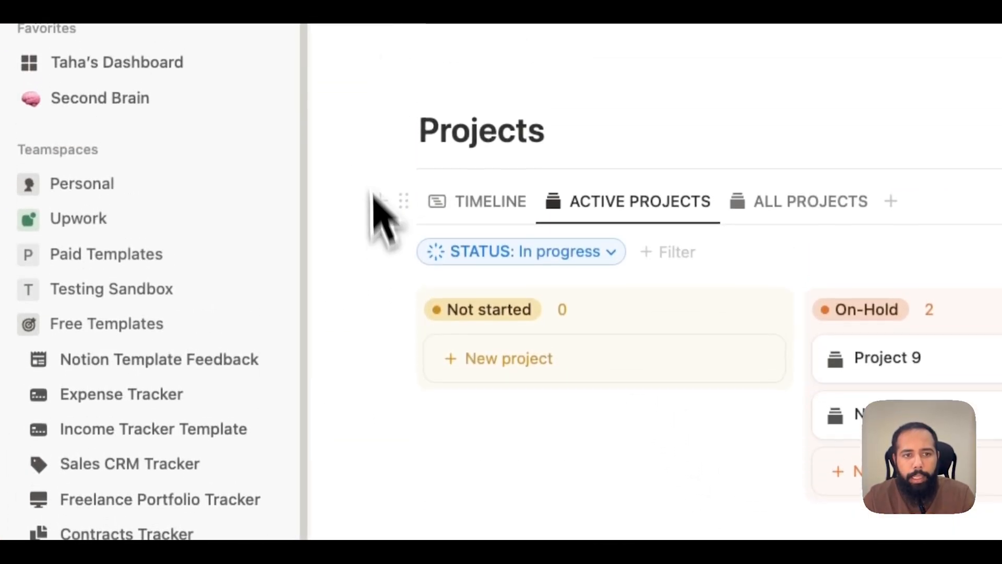
pyautogui.moveTo(337, 135); pyautogui.dragTo(672, 416)
pyautogui.moveTo(600, 388); pyautogui.dragTo(747, 432)
pyautogui.click(716, 405)
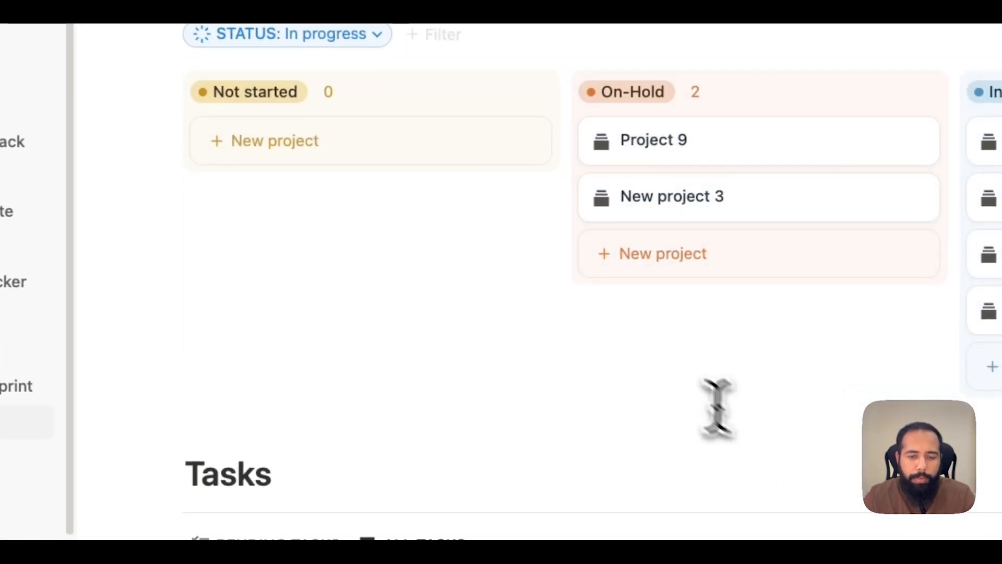
# Step: Examine the Quick Actions for adding a new project, adding a new task and capturing an idea
pyautogui.scroll(5, 514, 309)
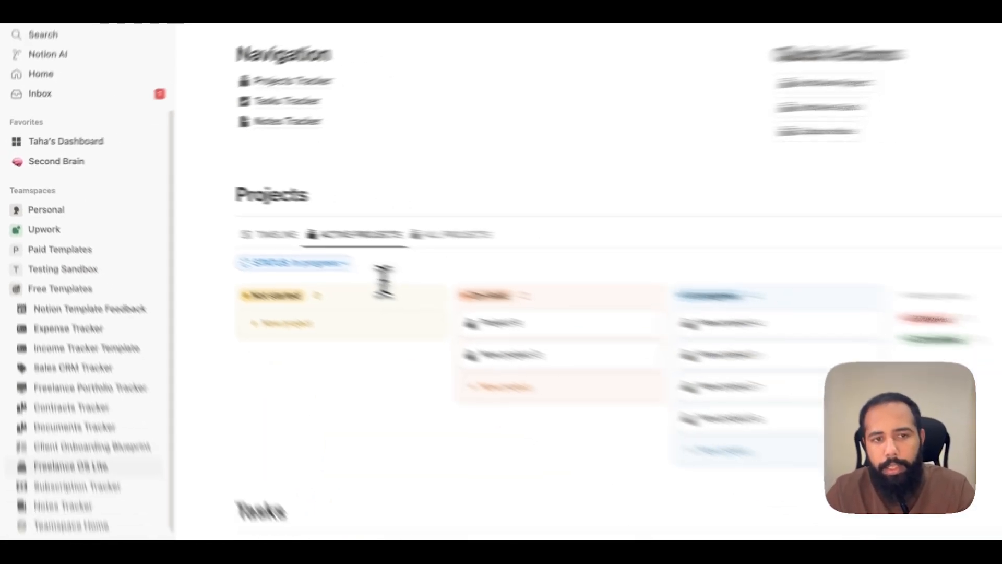
pyautogui.scroll(-1, 411, 276)
pyautogui.scroll(4, 410, 277)
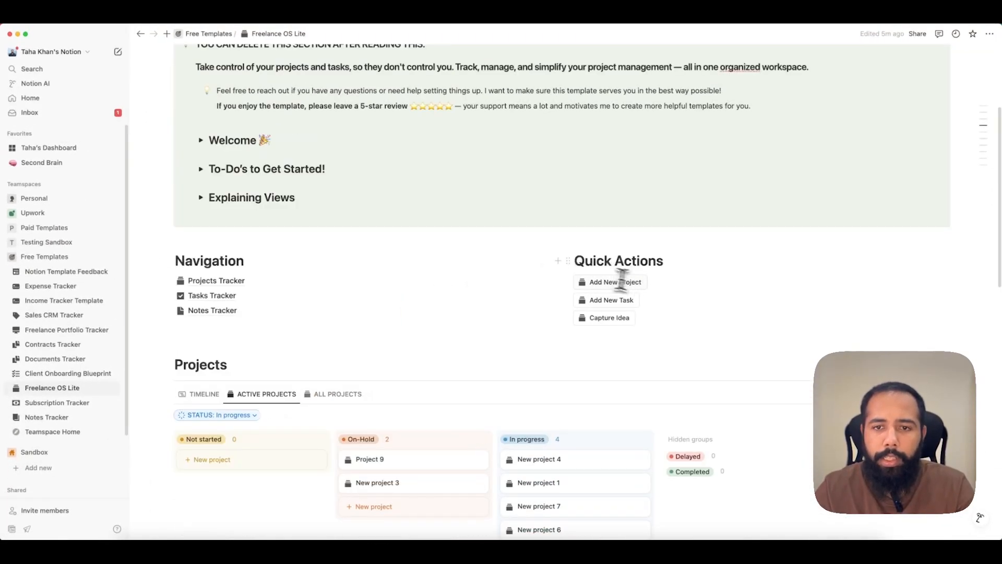
pyautogui.moveTo(546, 259); pyautogui.dragTo(705, 322)
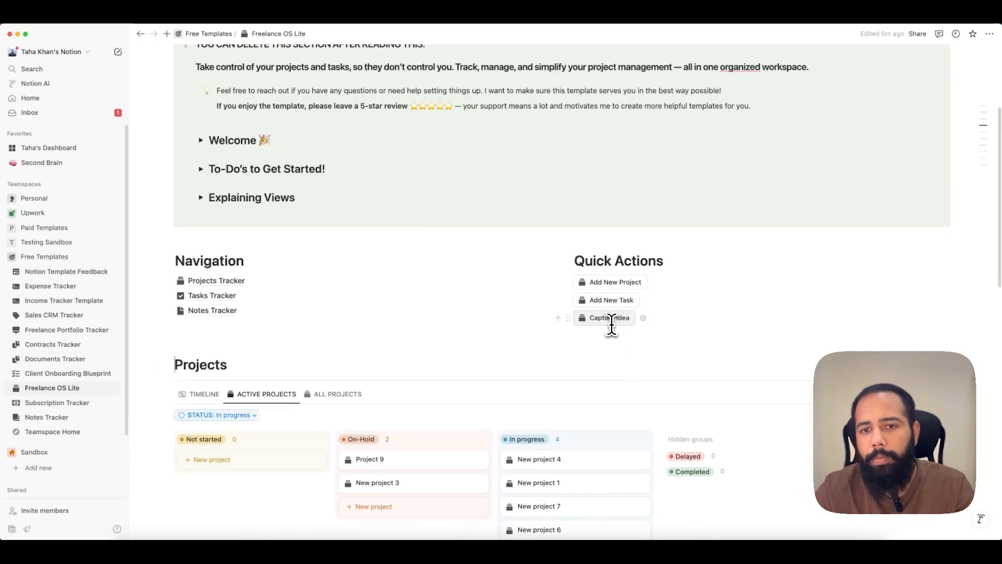
# Step: Review the Freelance OS Lite page from its introductory callout through to the Tasks table
pyautogui.scroll(5, 397, 304)
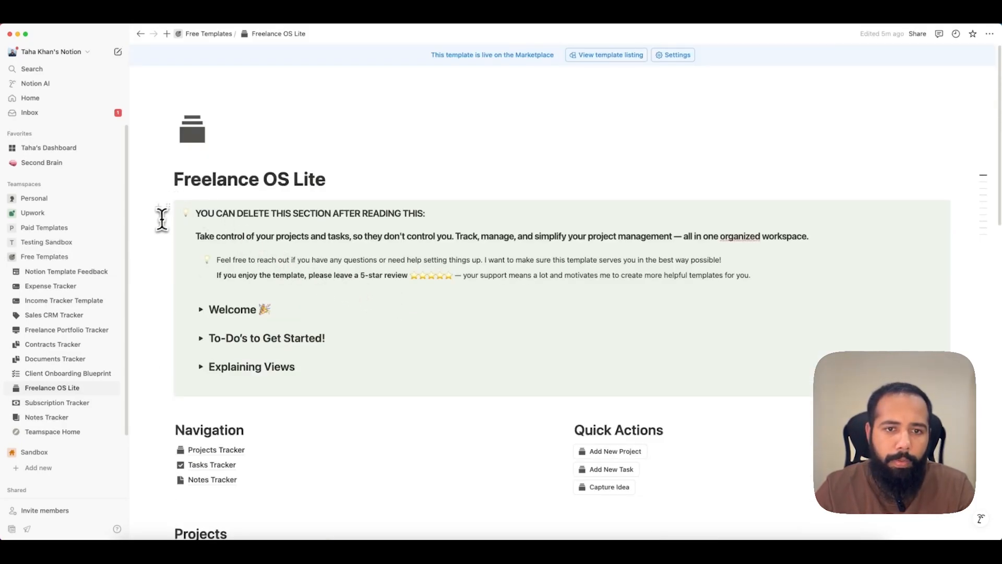
pyautogui.scroll(-5, 225, 303)
pyautogui.scroll(-3, 224, 302)
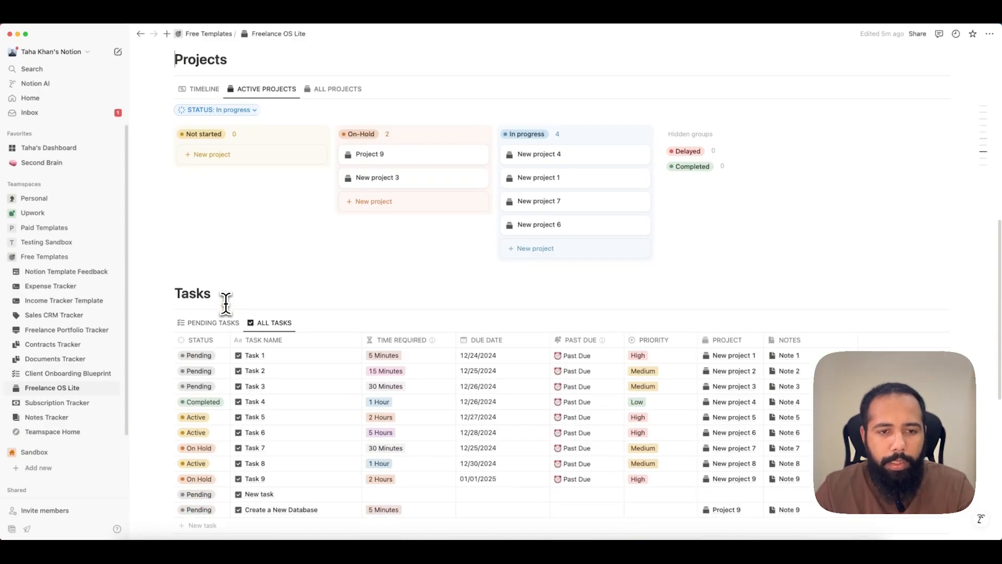
pyautogui.scroll(10, 223, 295)
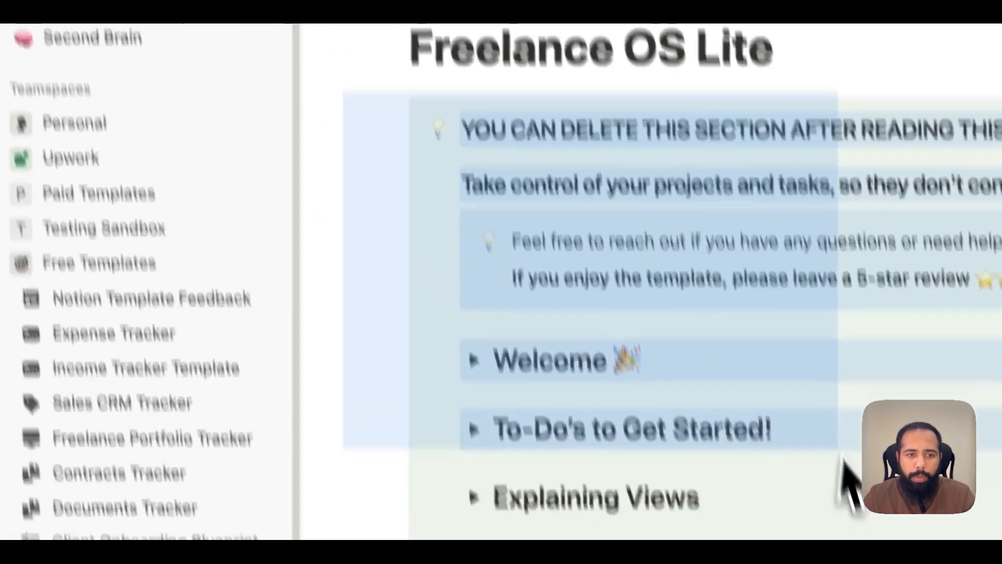